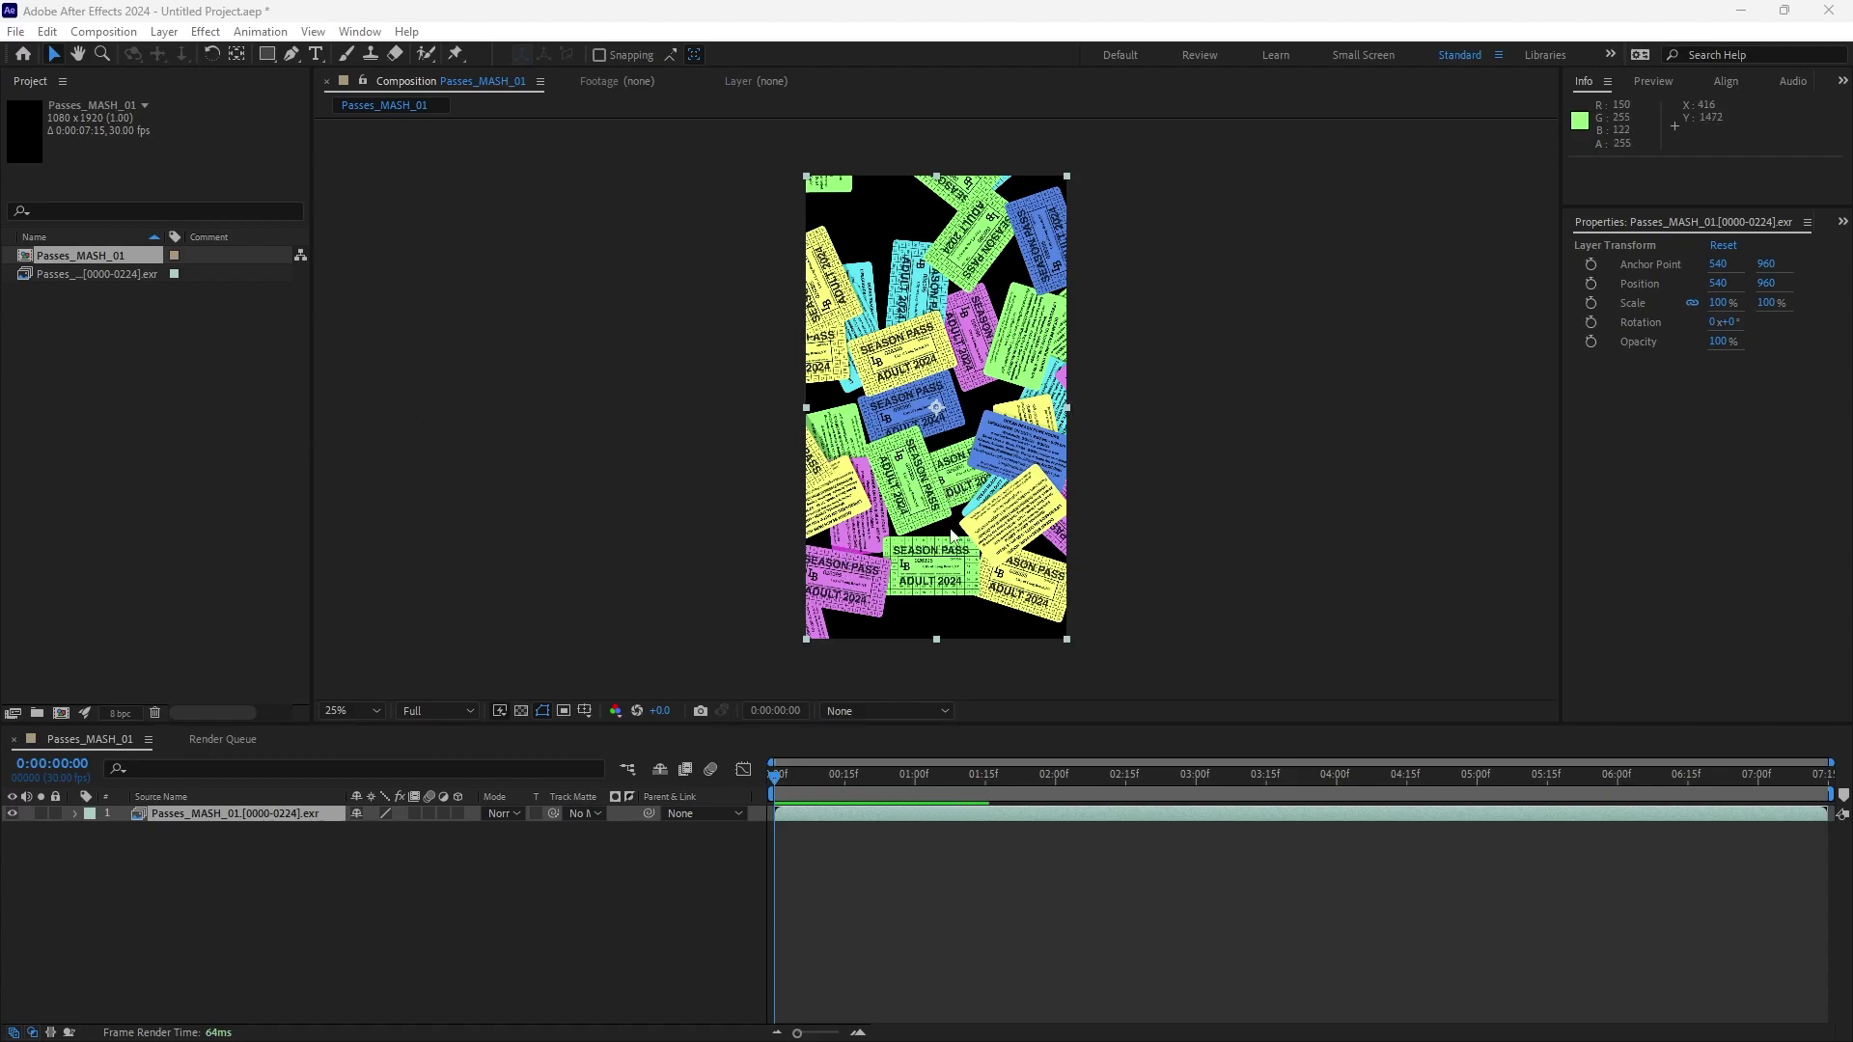
- Set Project Settings color to OCIO color managed with the ACES 1.3 CG v1.0 configuration
key("alt+Tab")
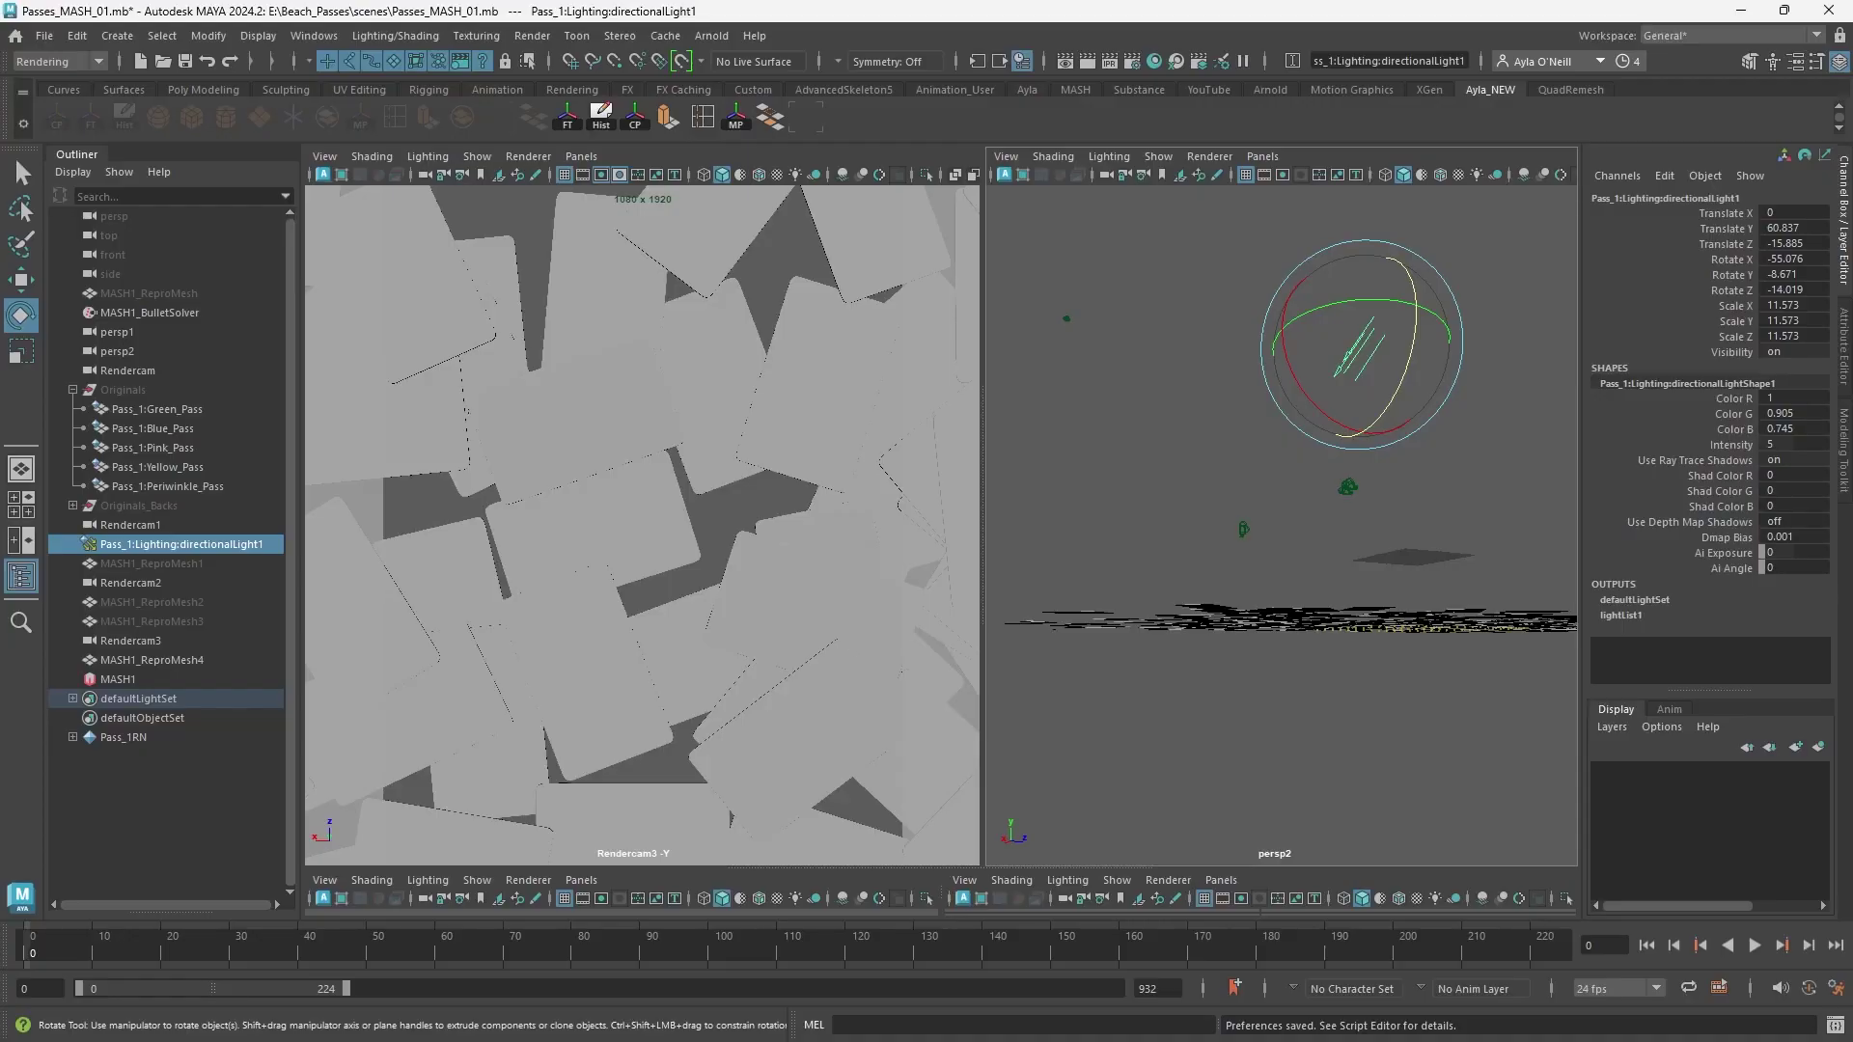
key("alt+Tab")
key("alt+Tab")
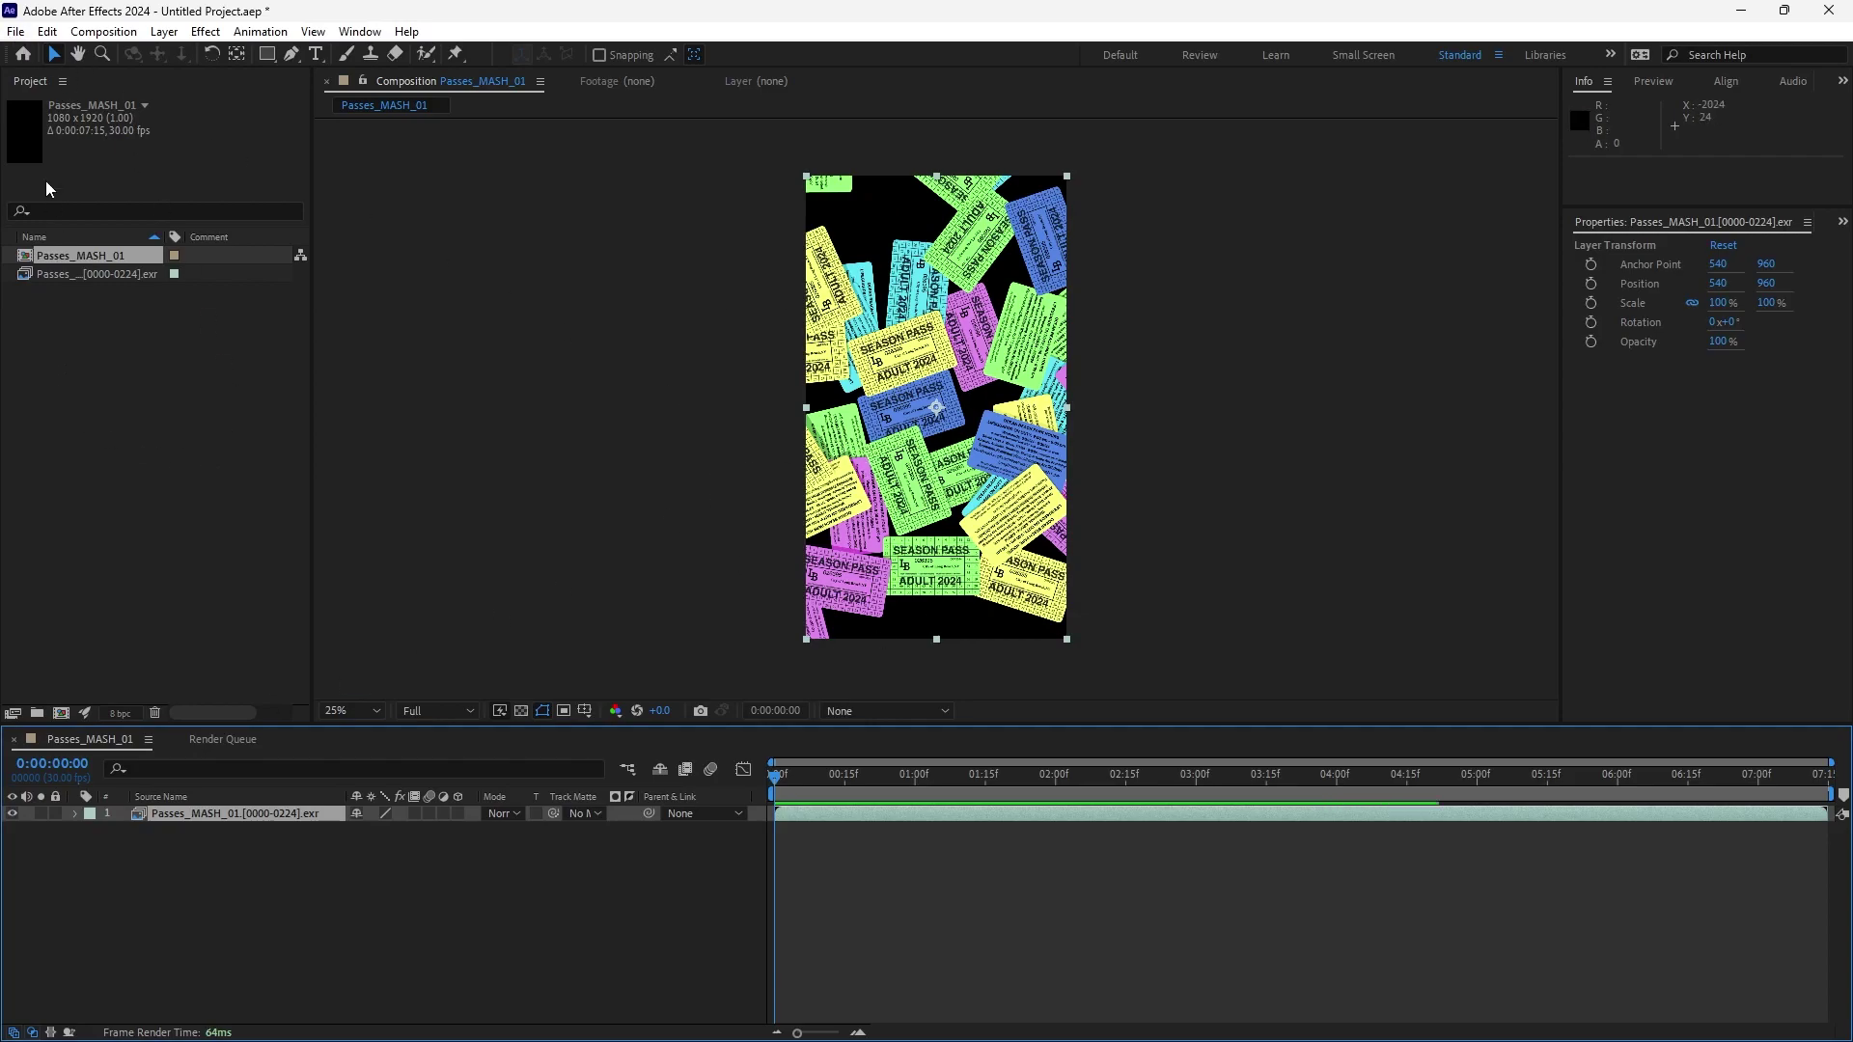
left_click(17, 31)
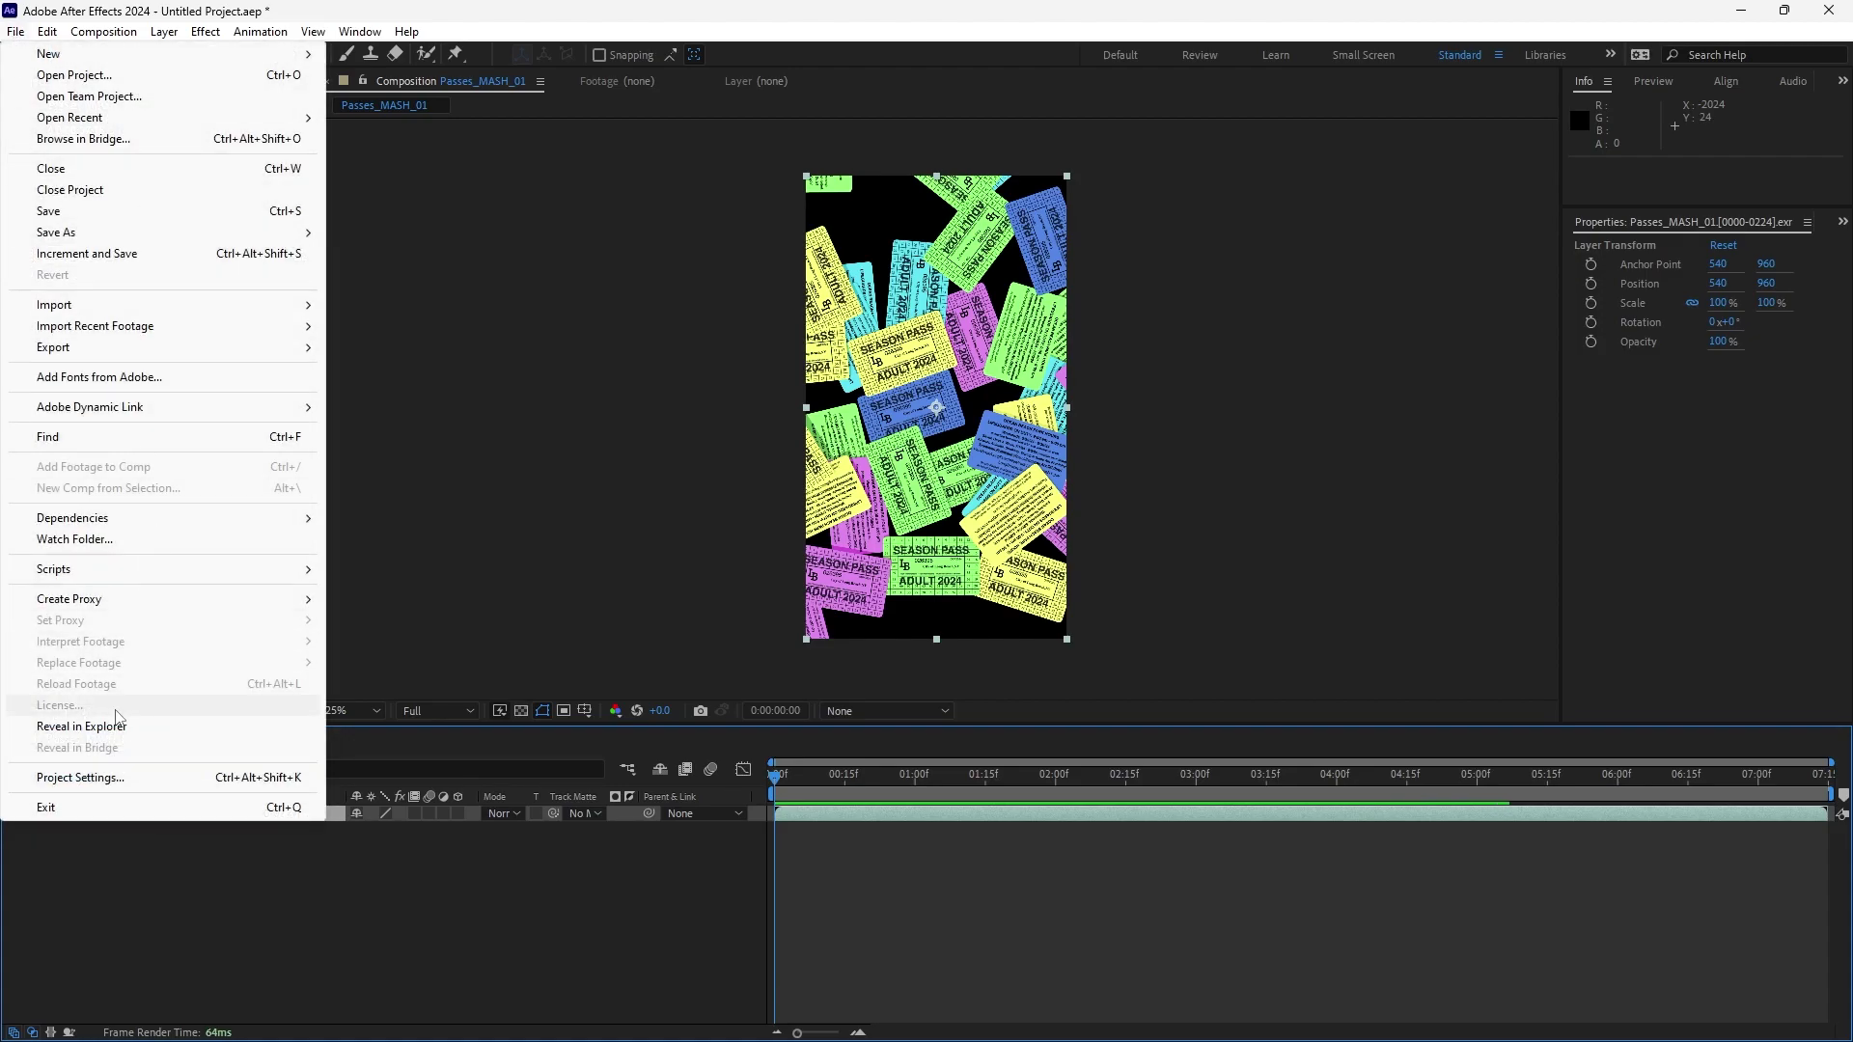
left_click(80, 778)
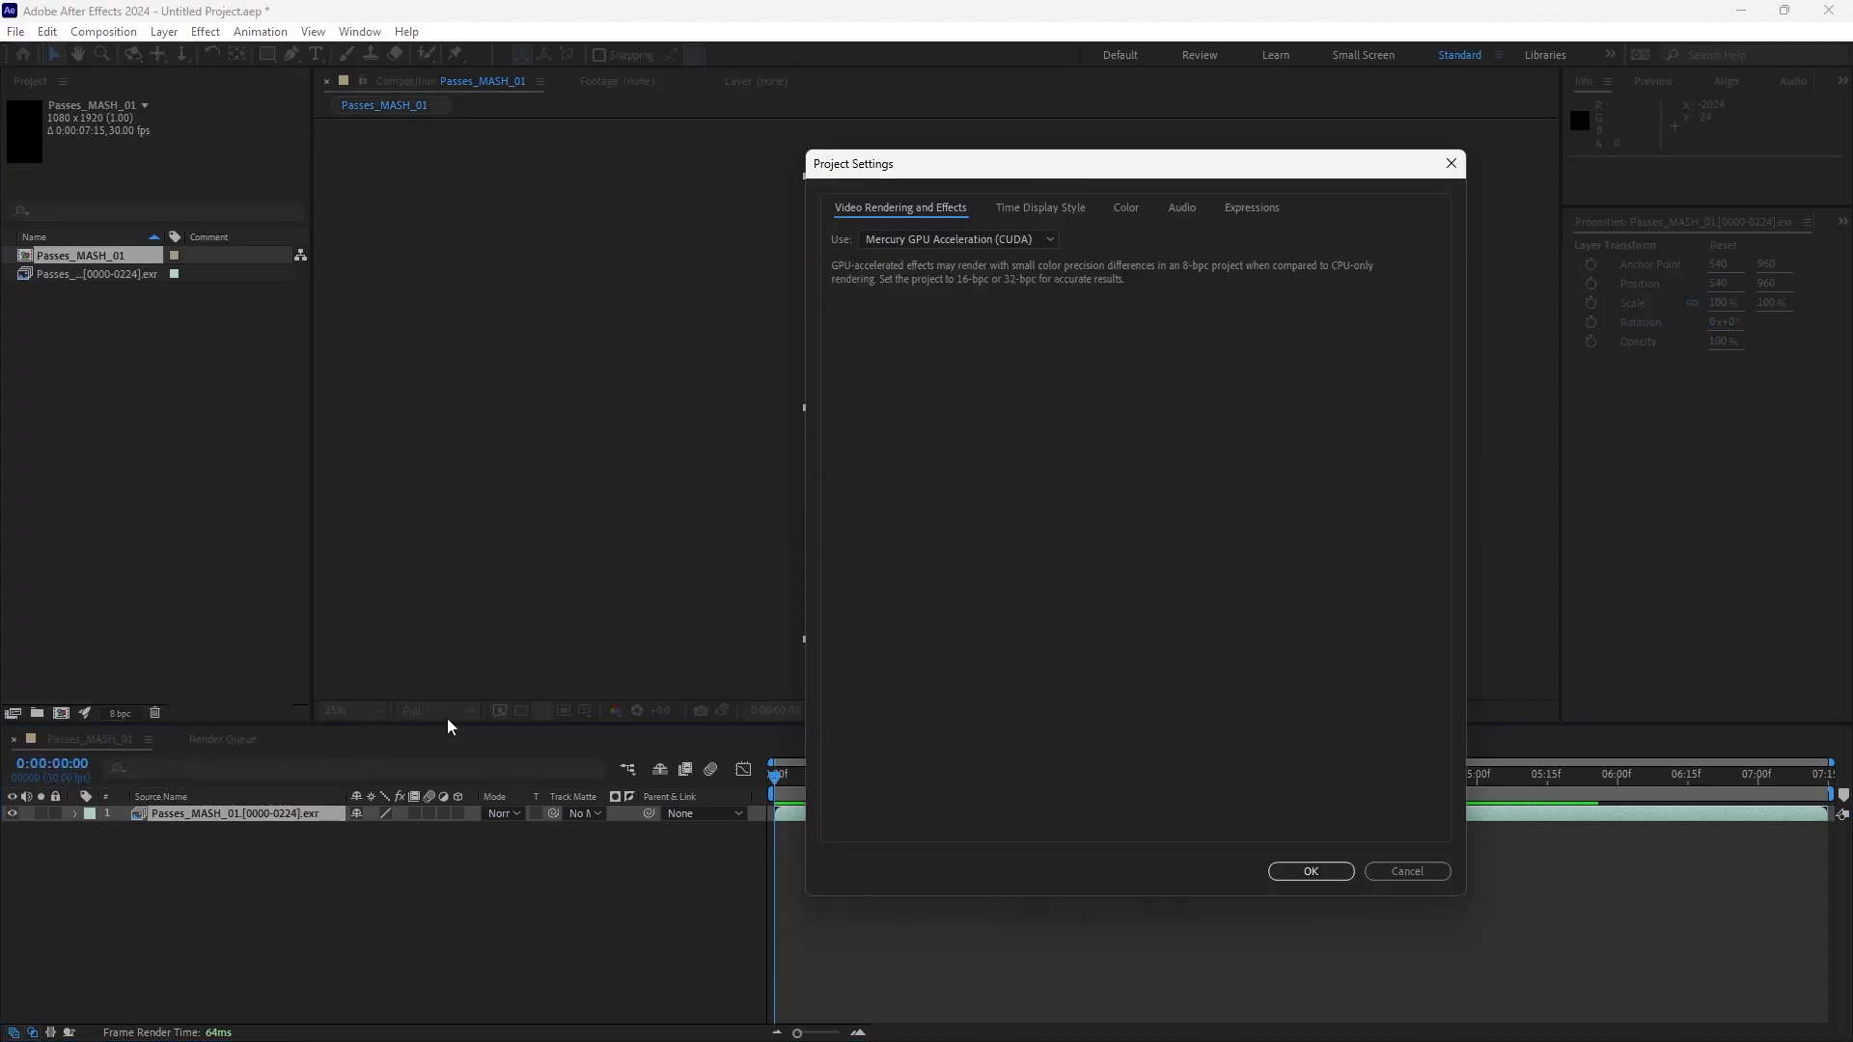
left_click(1118, 213)
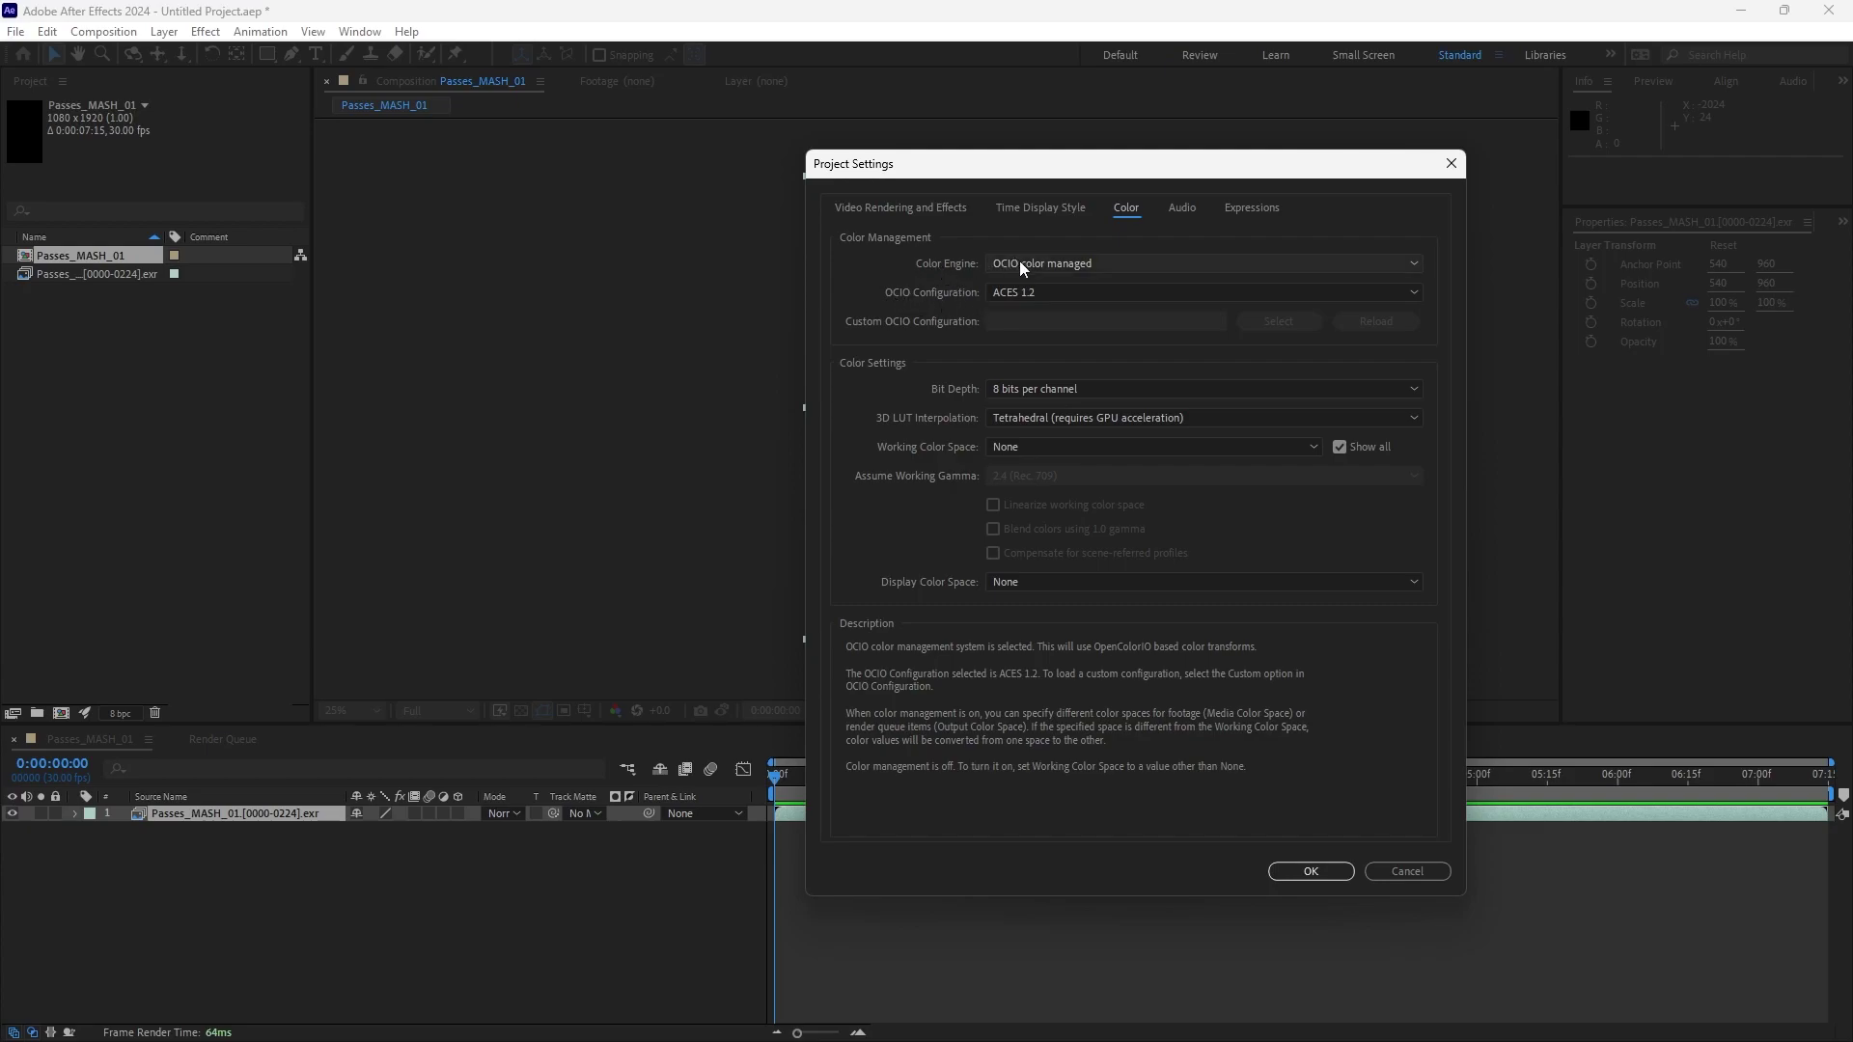
left_click(1048, 267)
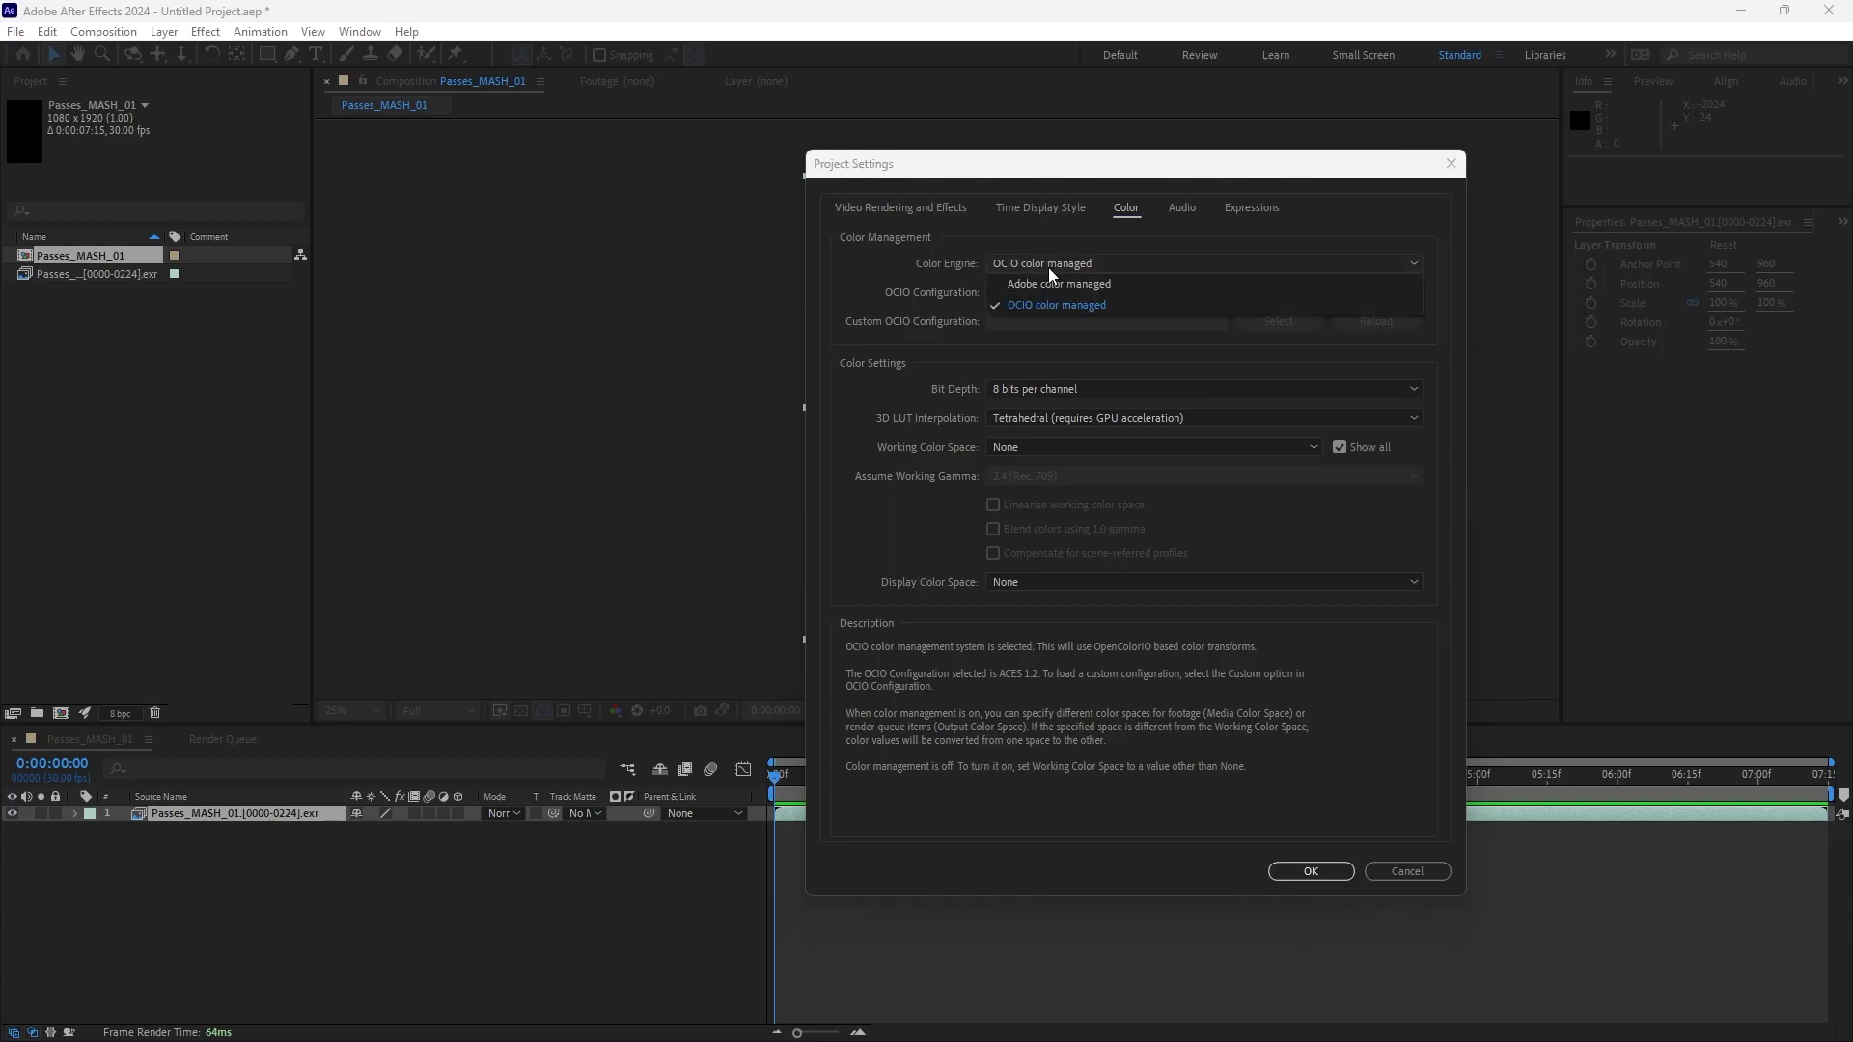
left_click(1053, 299)
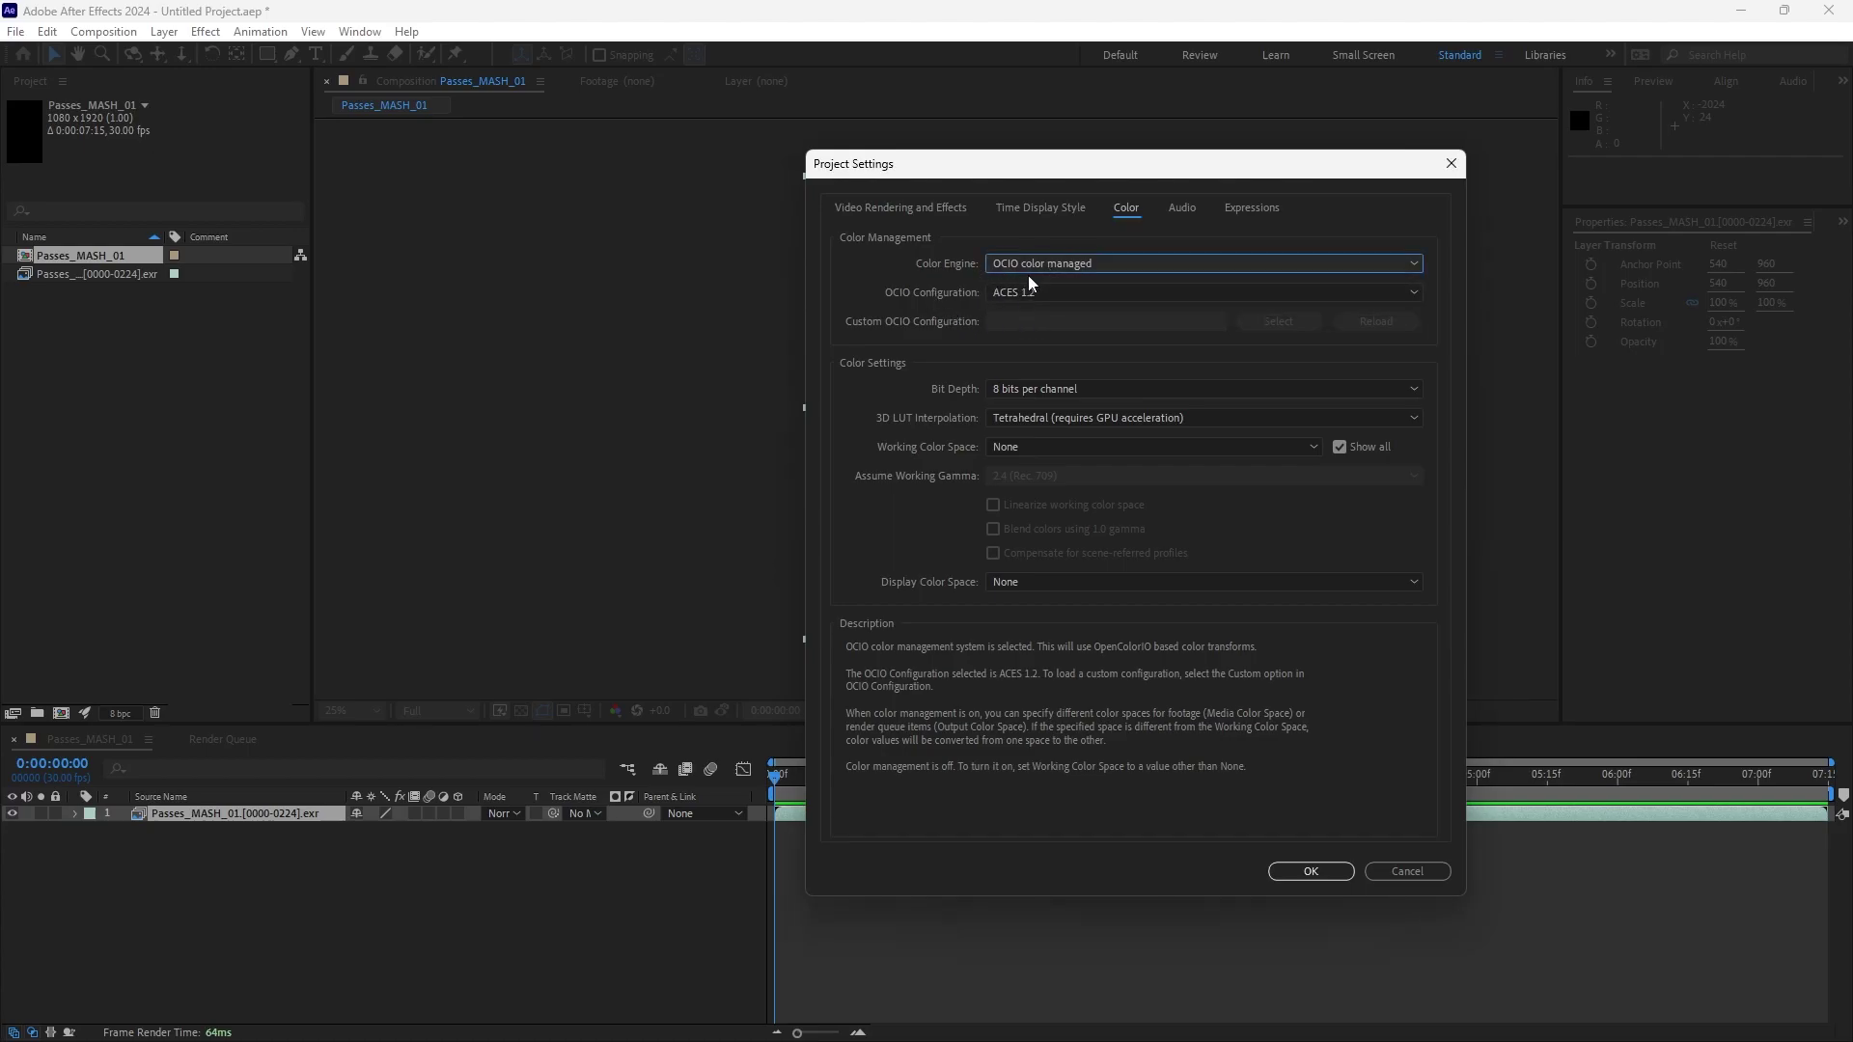
left_click(1078, 292)
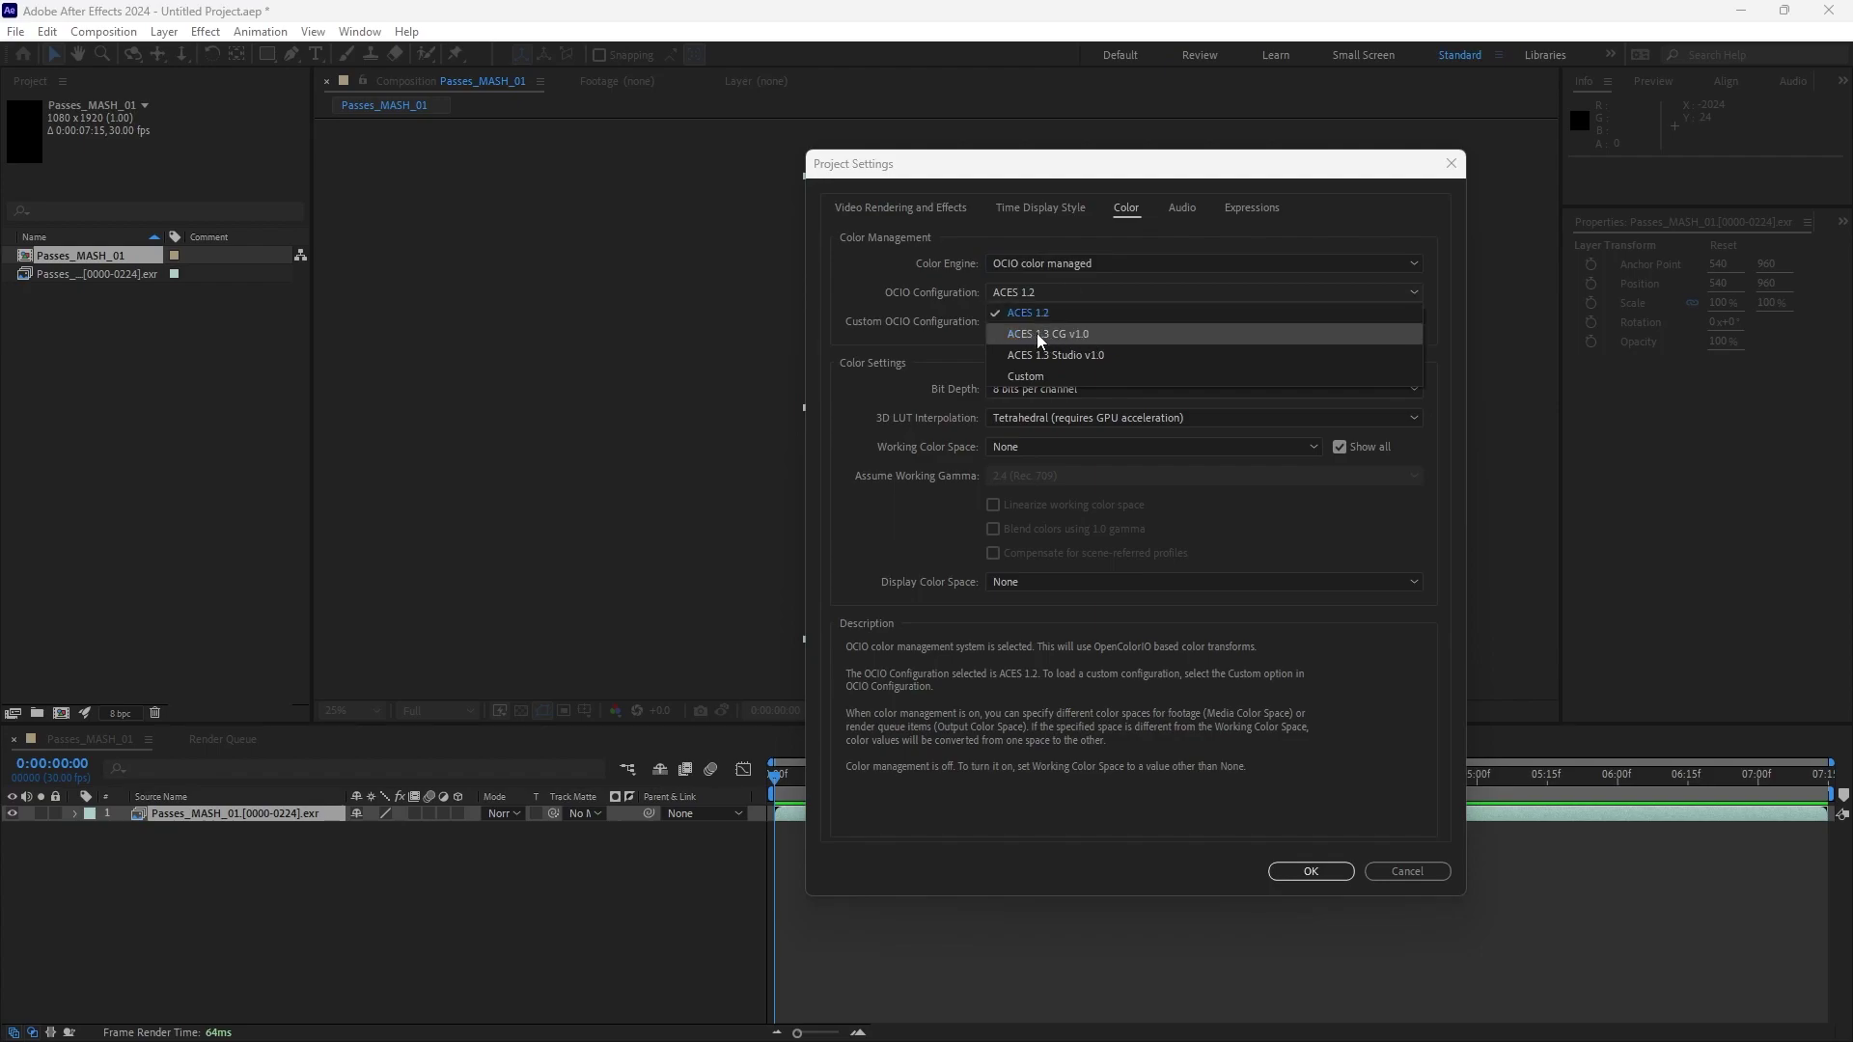
left_click(1087, 337)
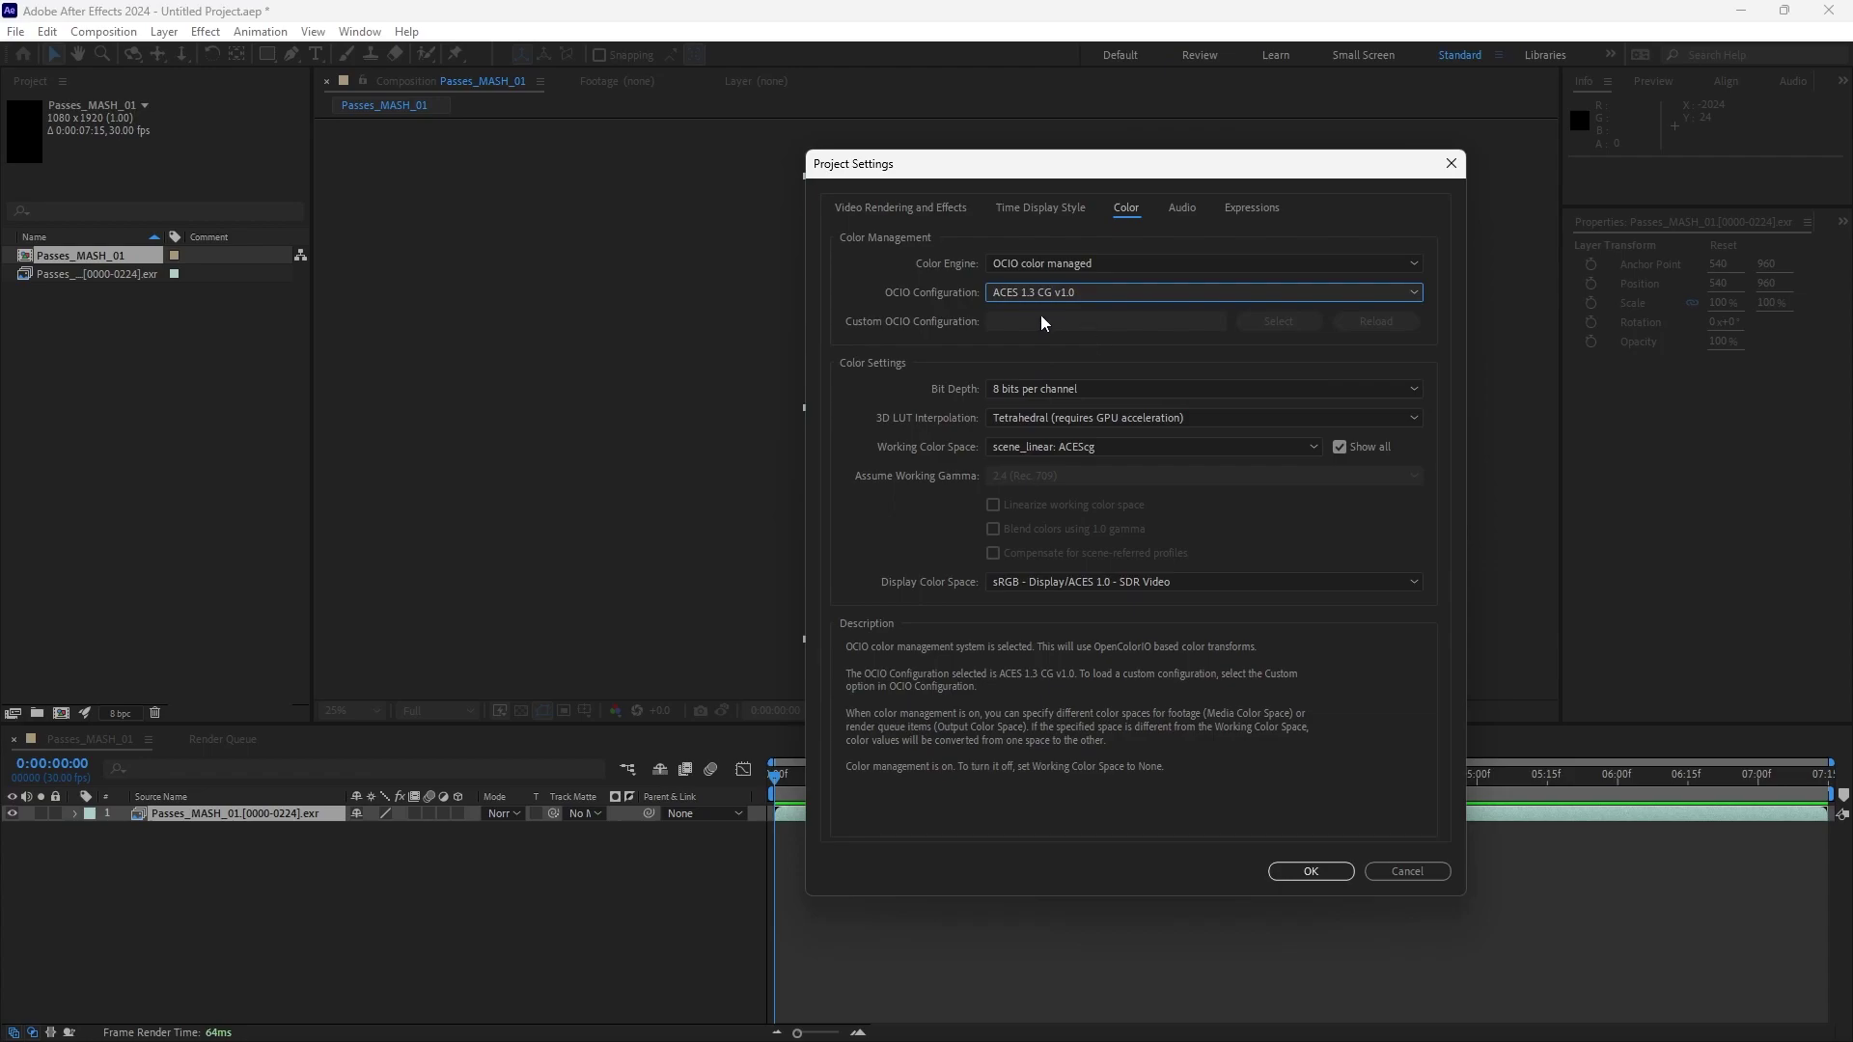
left_click(1310, 872)
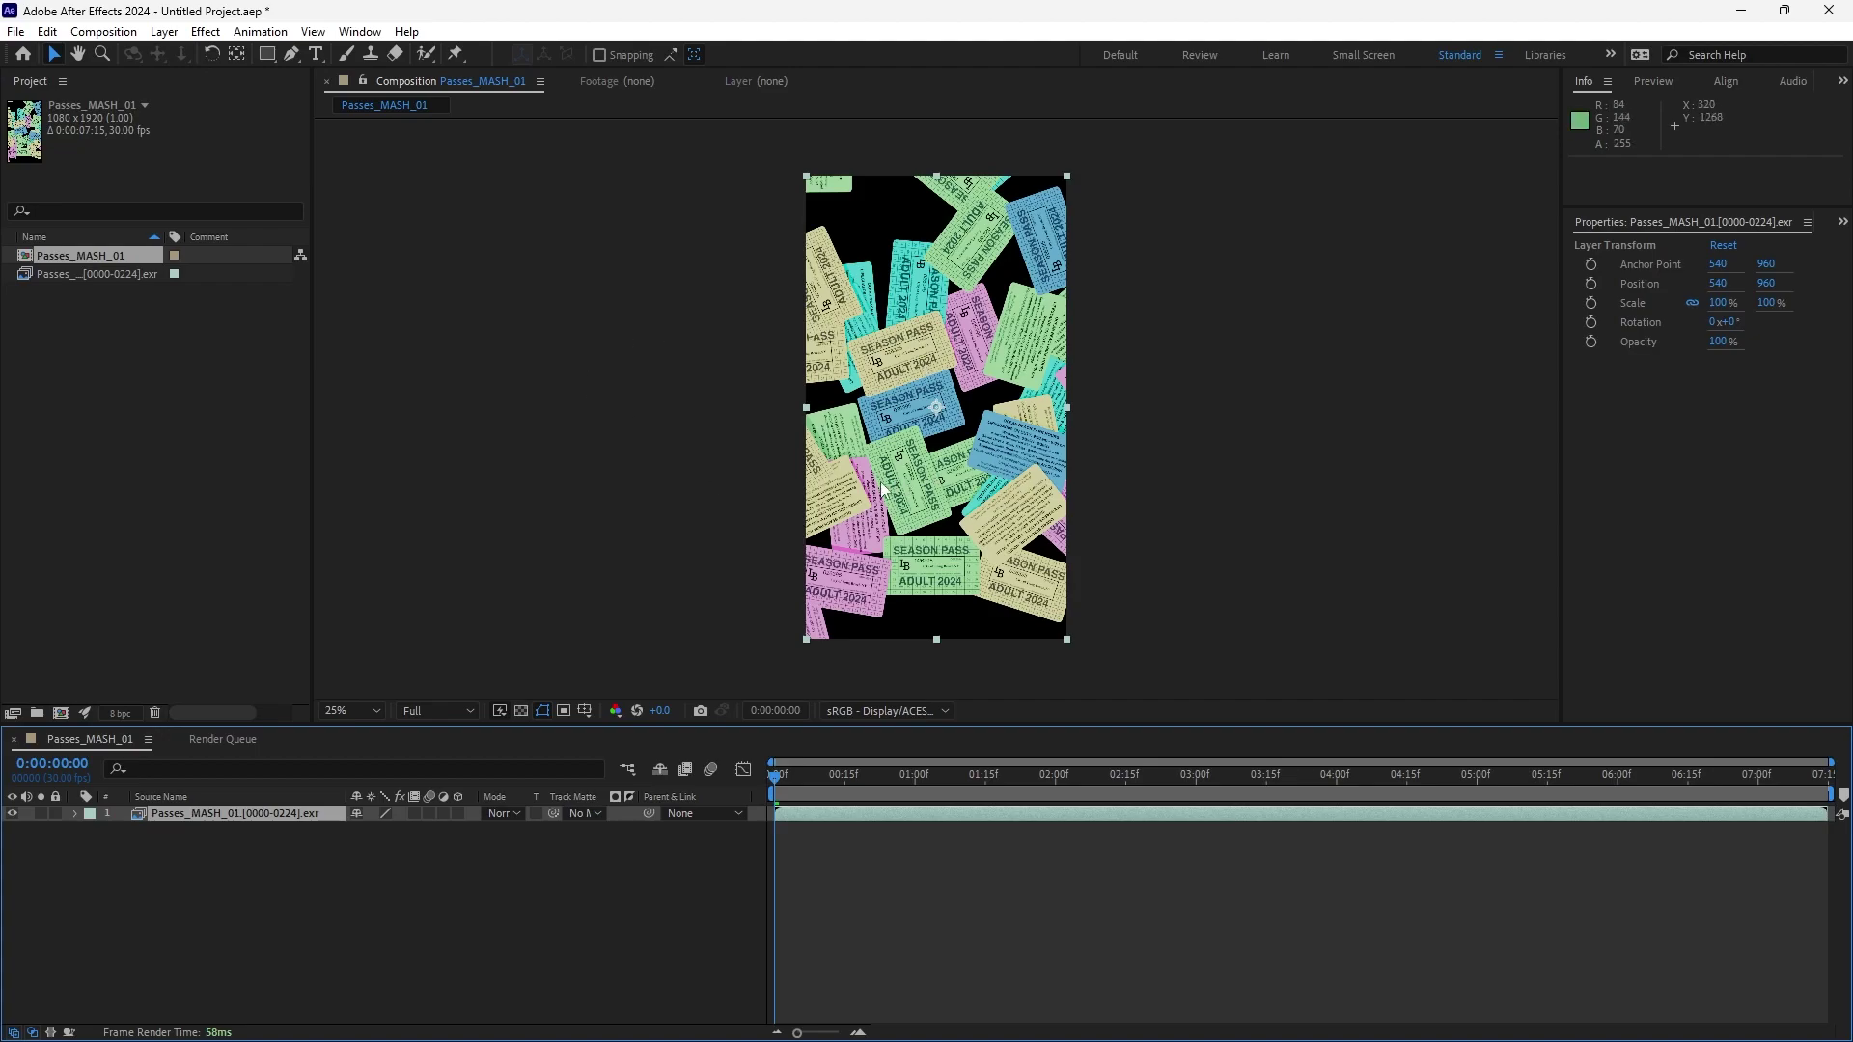
- Open Interpret Footage > Main for the EXR sequence on its Color options
left_click(196, 366)
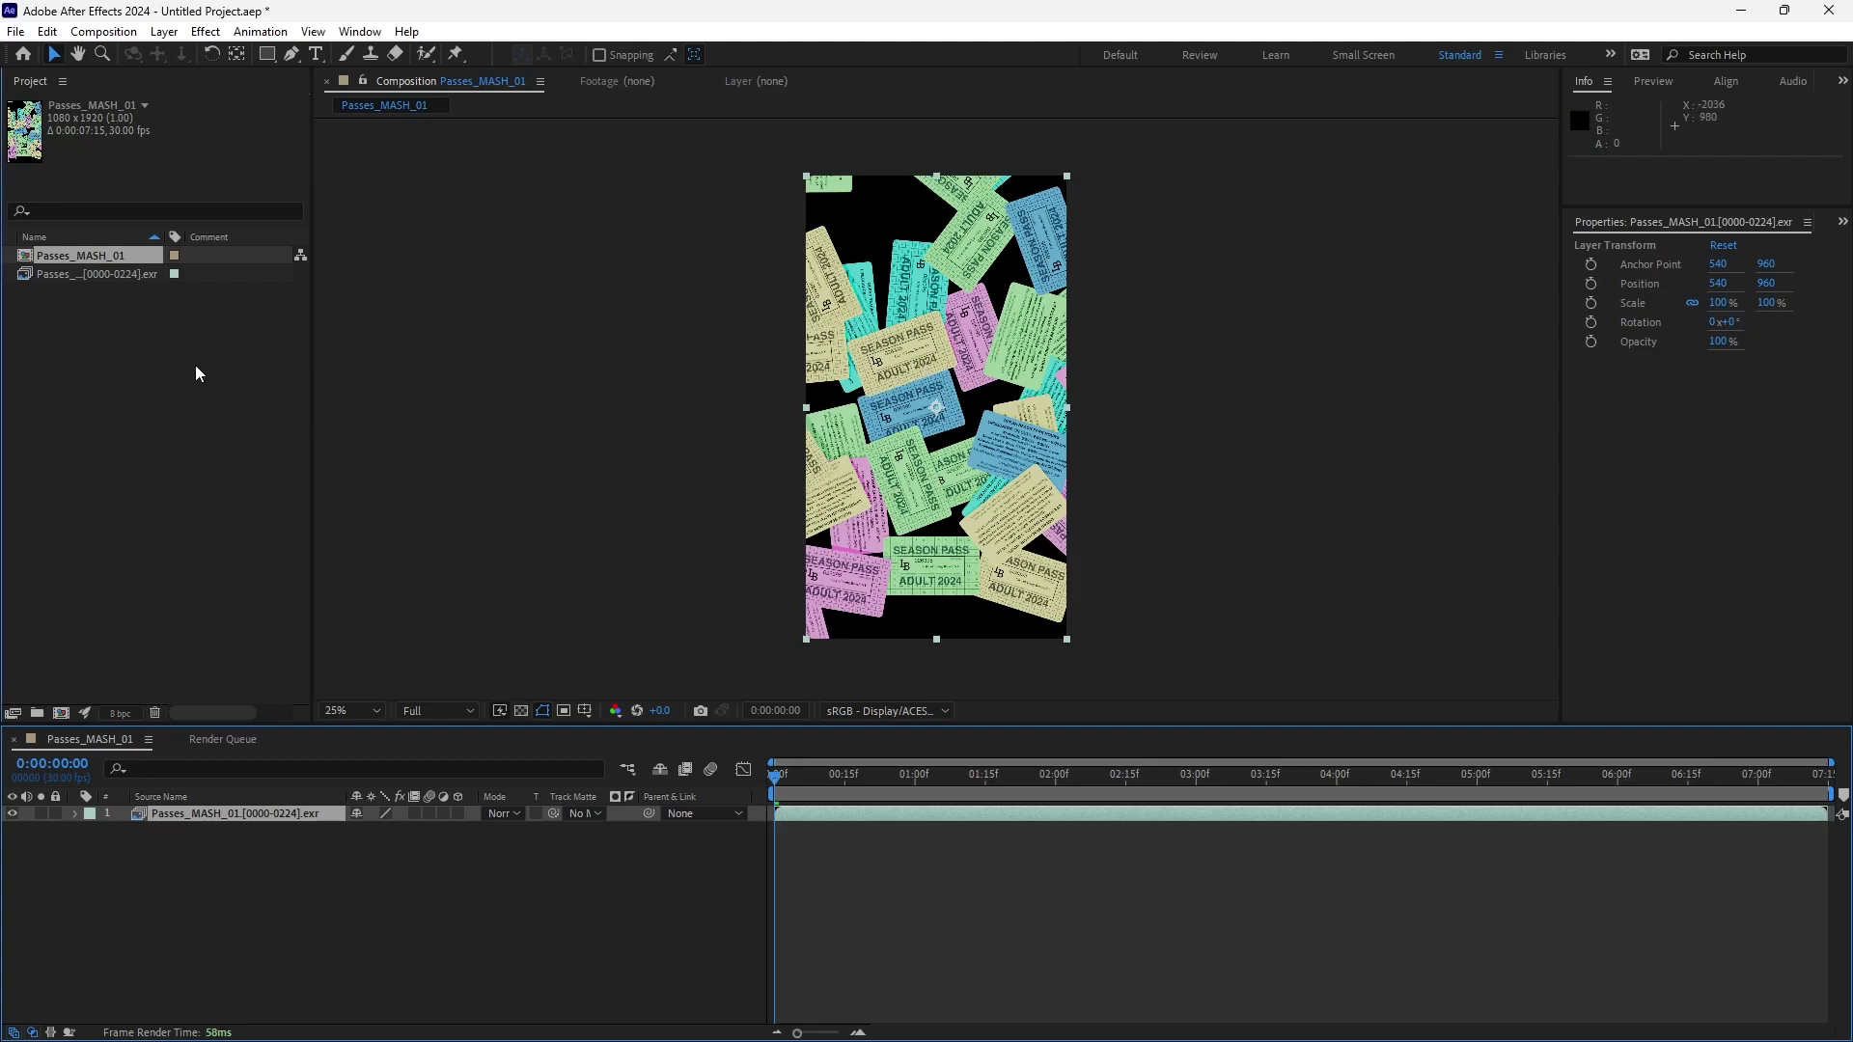
right_click(90, 271)
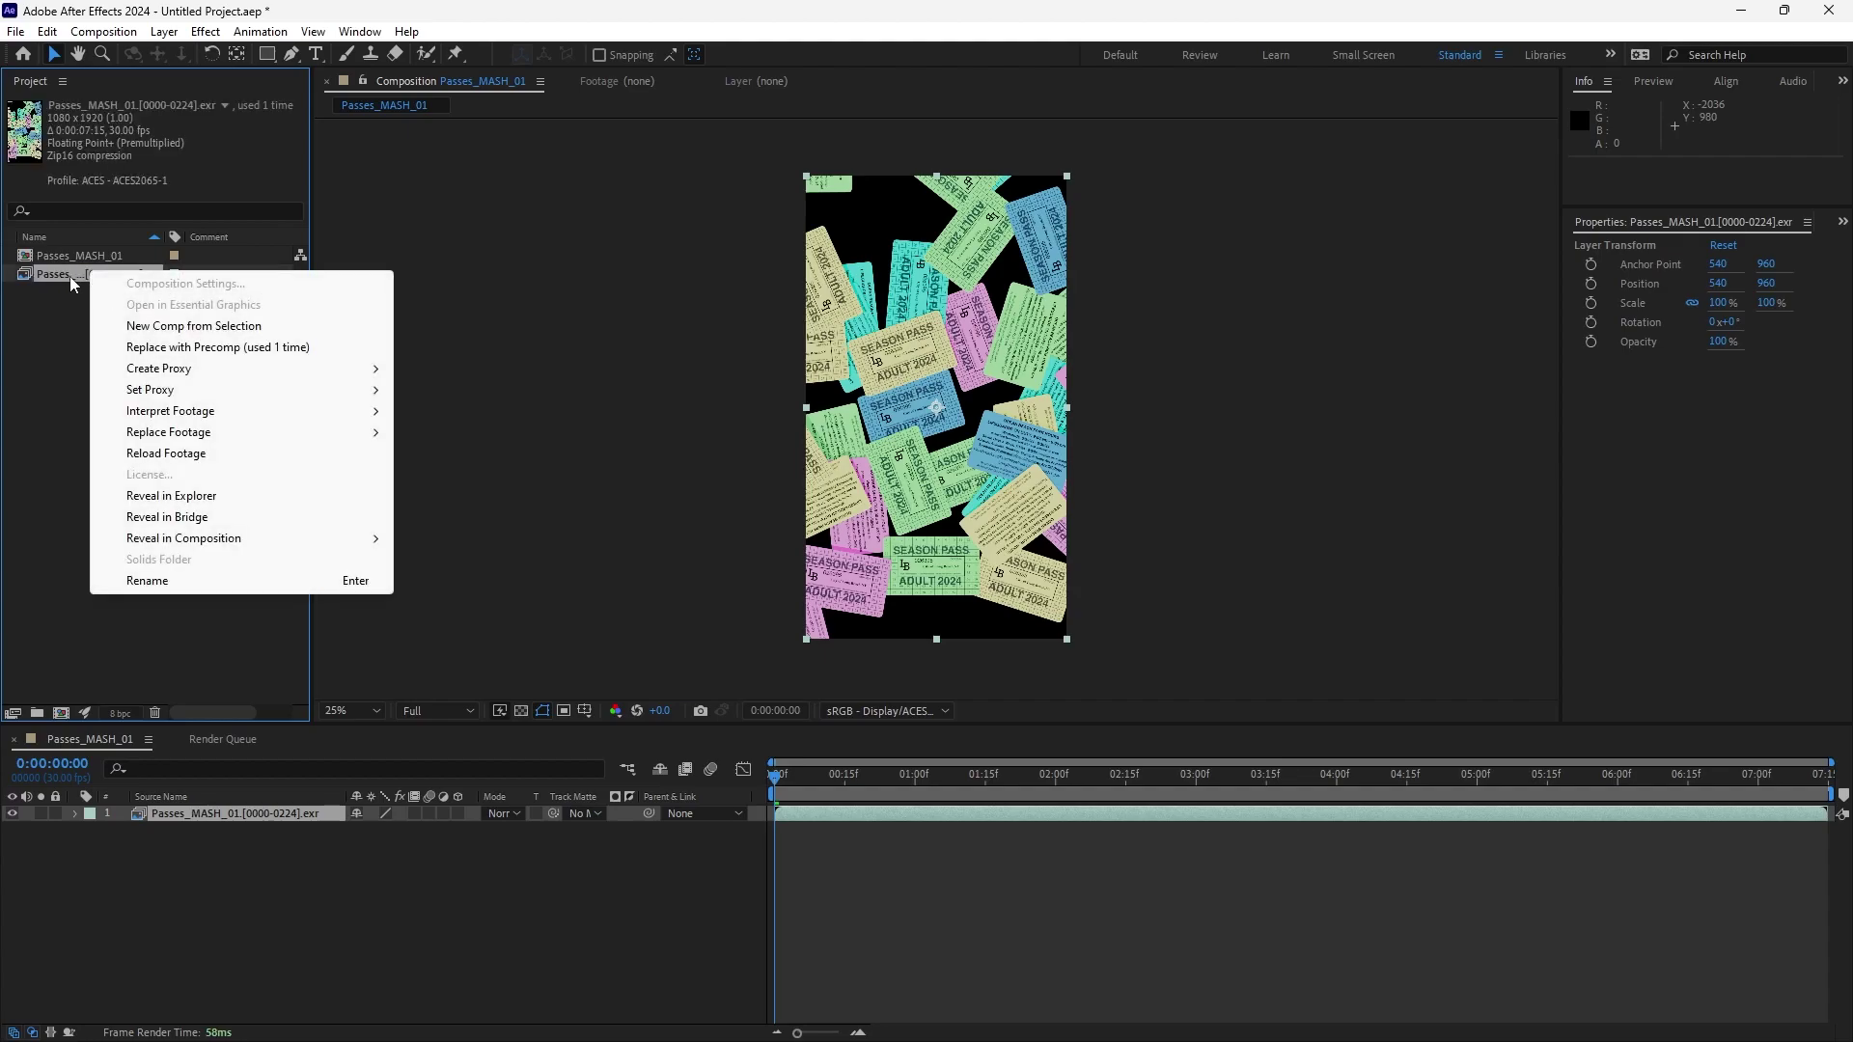
mouse_move(172, 412)
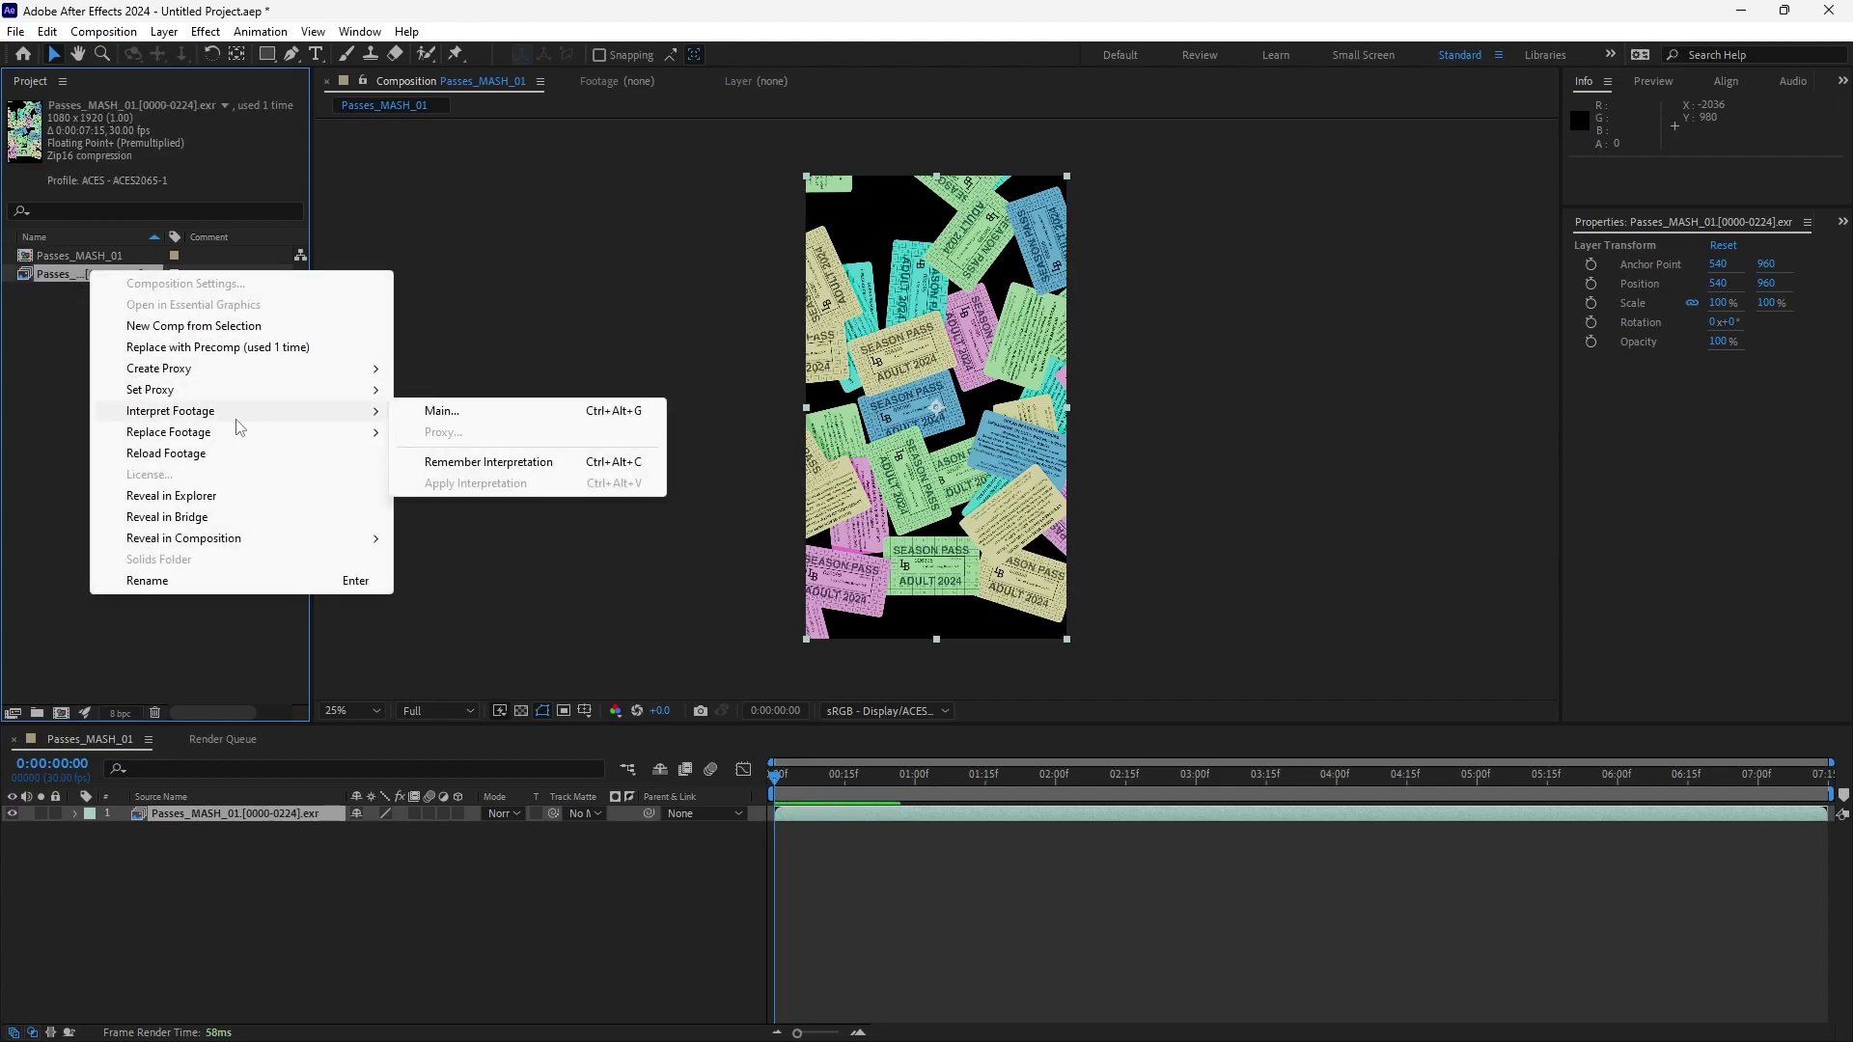
left_click(434, 411)
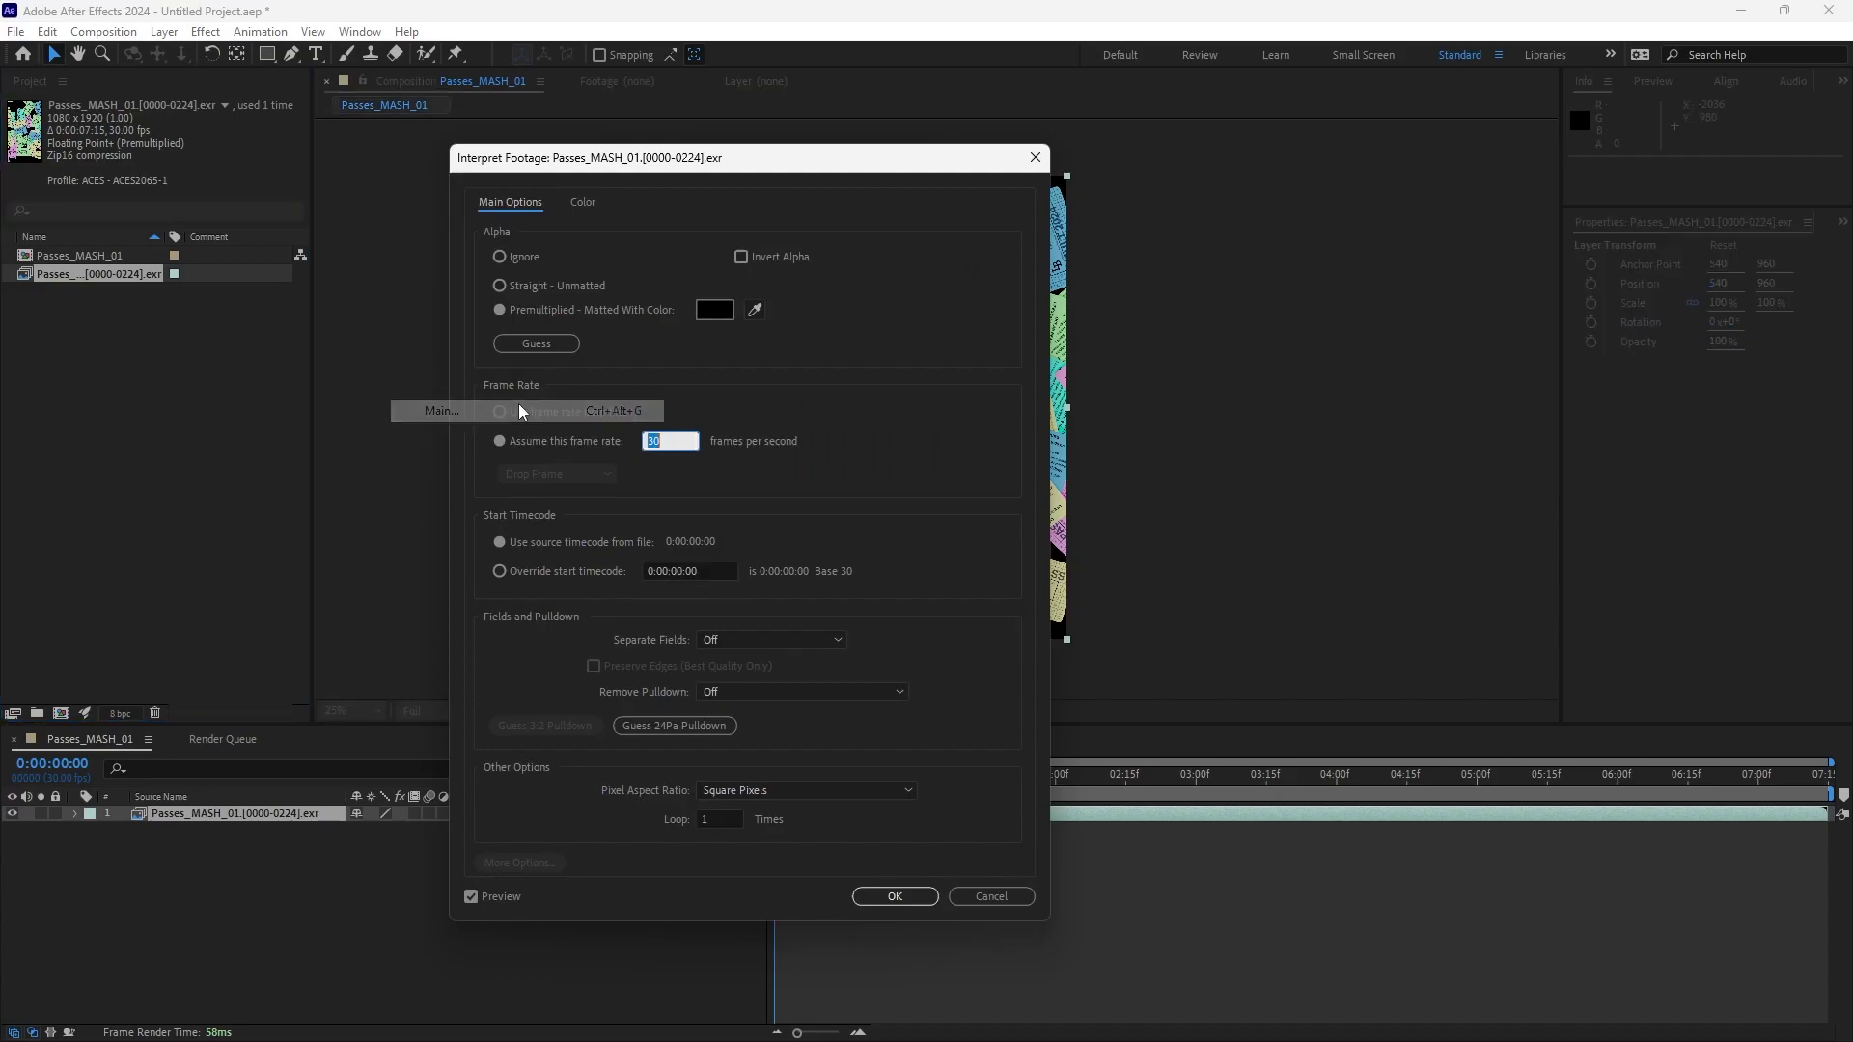
left_click(585, 203)
left_click_drag(659, 163, 1021, 171)
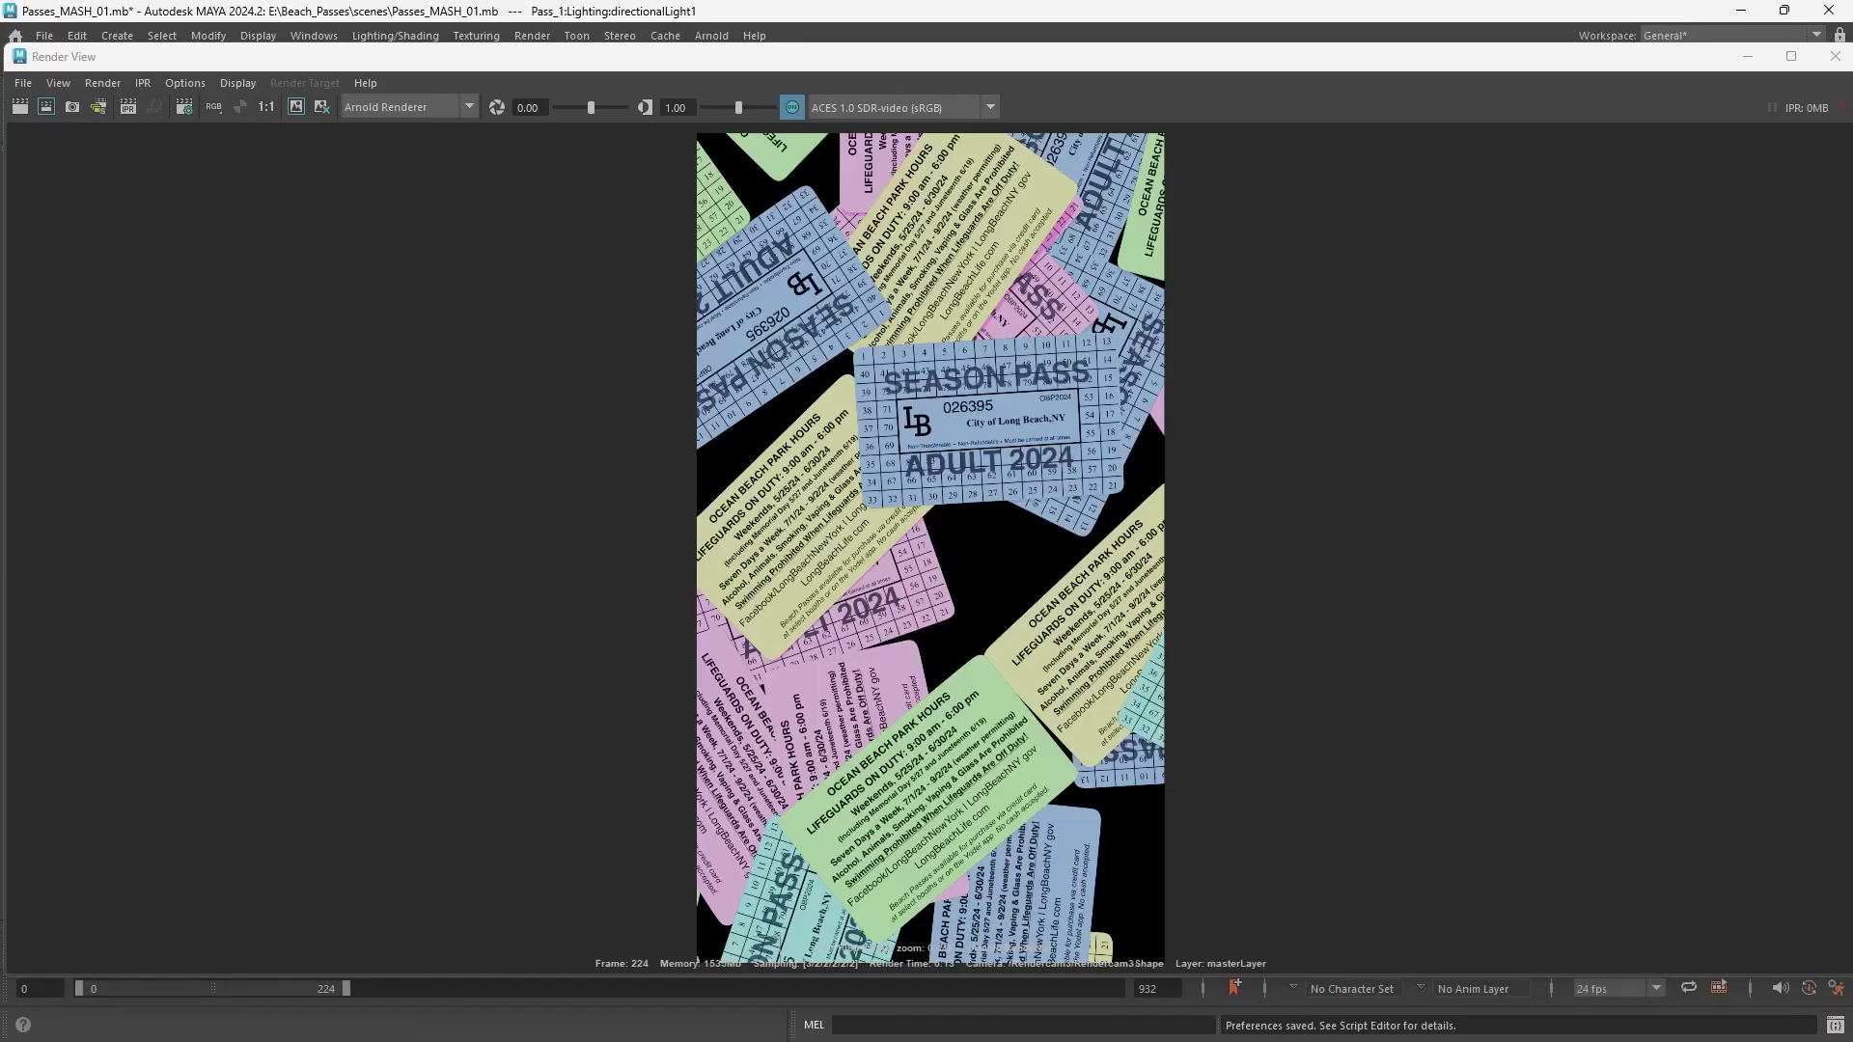
- Close Maya's Render View and show Color Management in Maya Preferences
left_click(1747, 55)
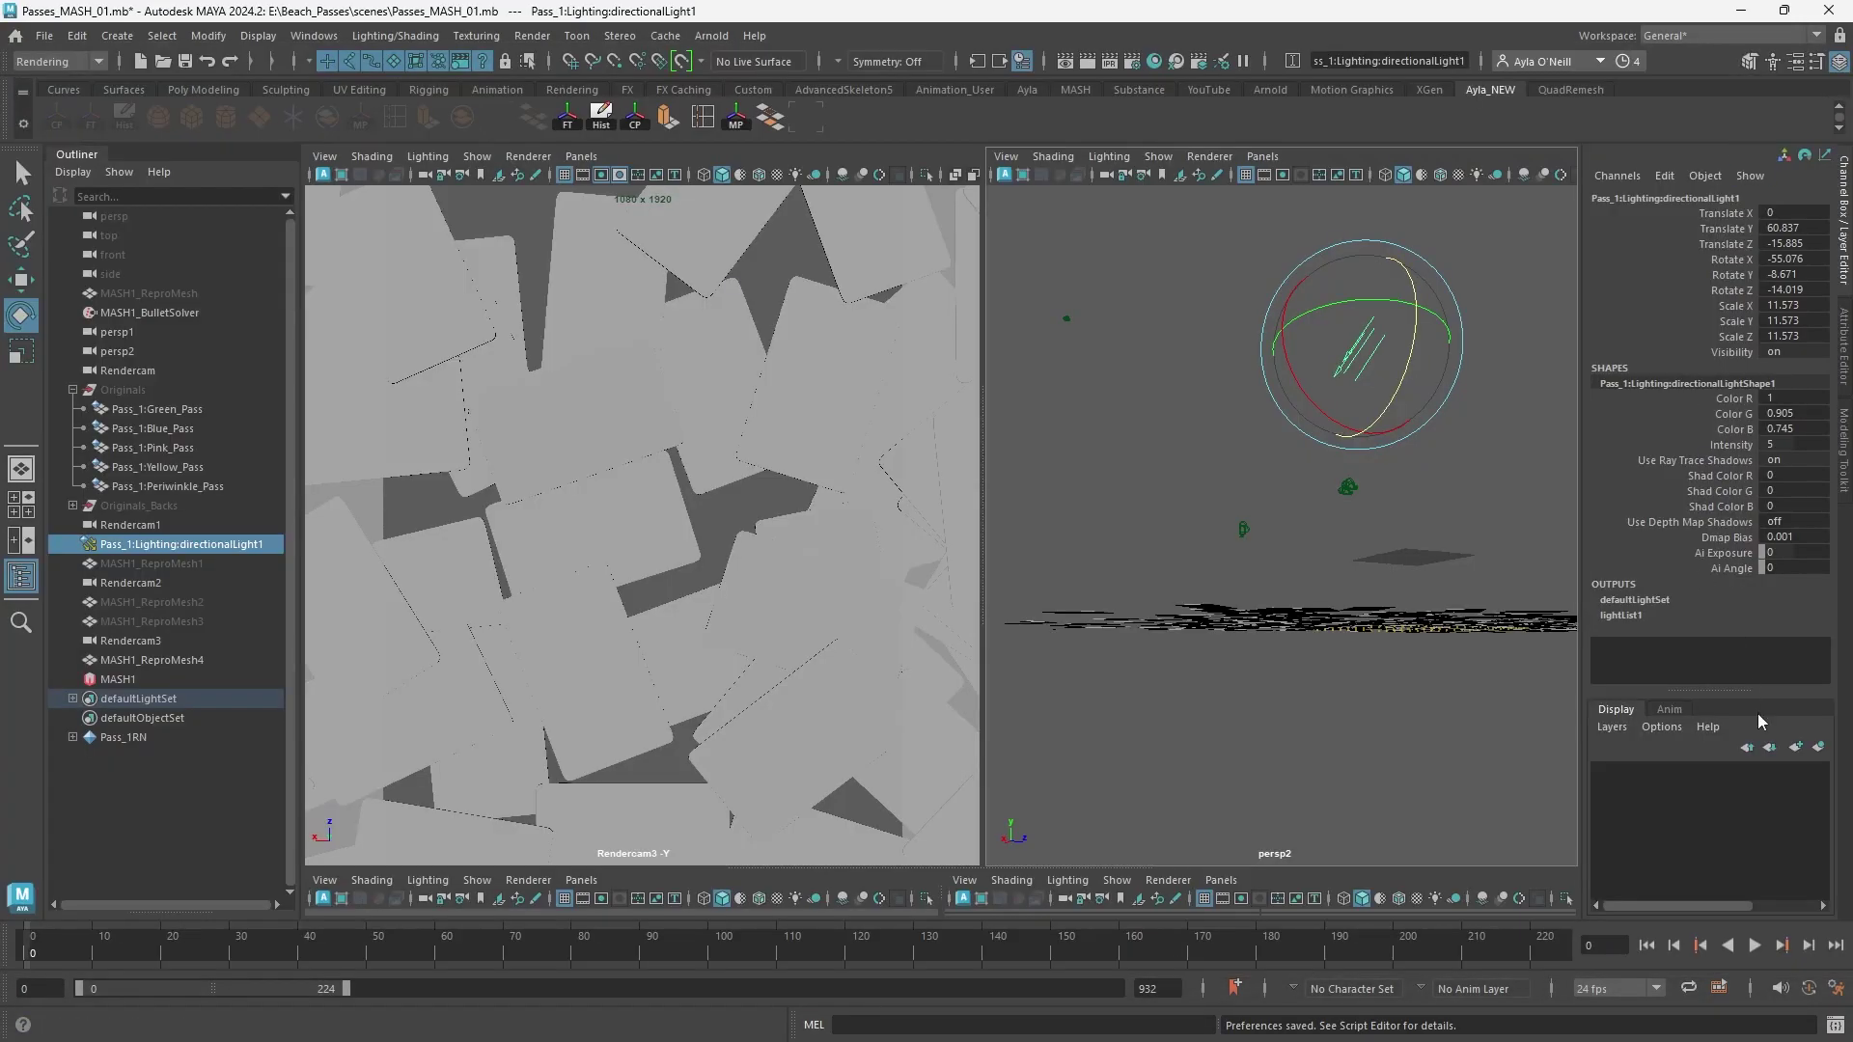
left_click(1838, 987)
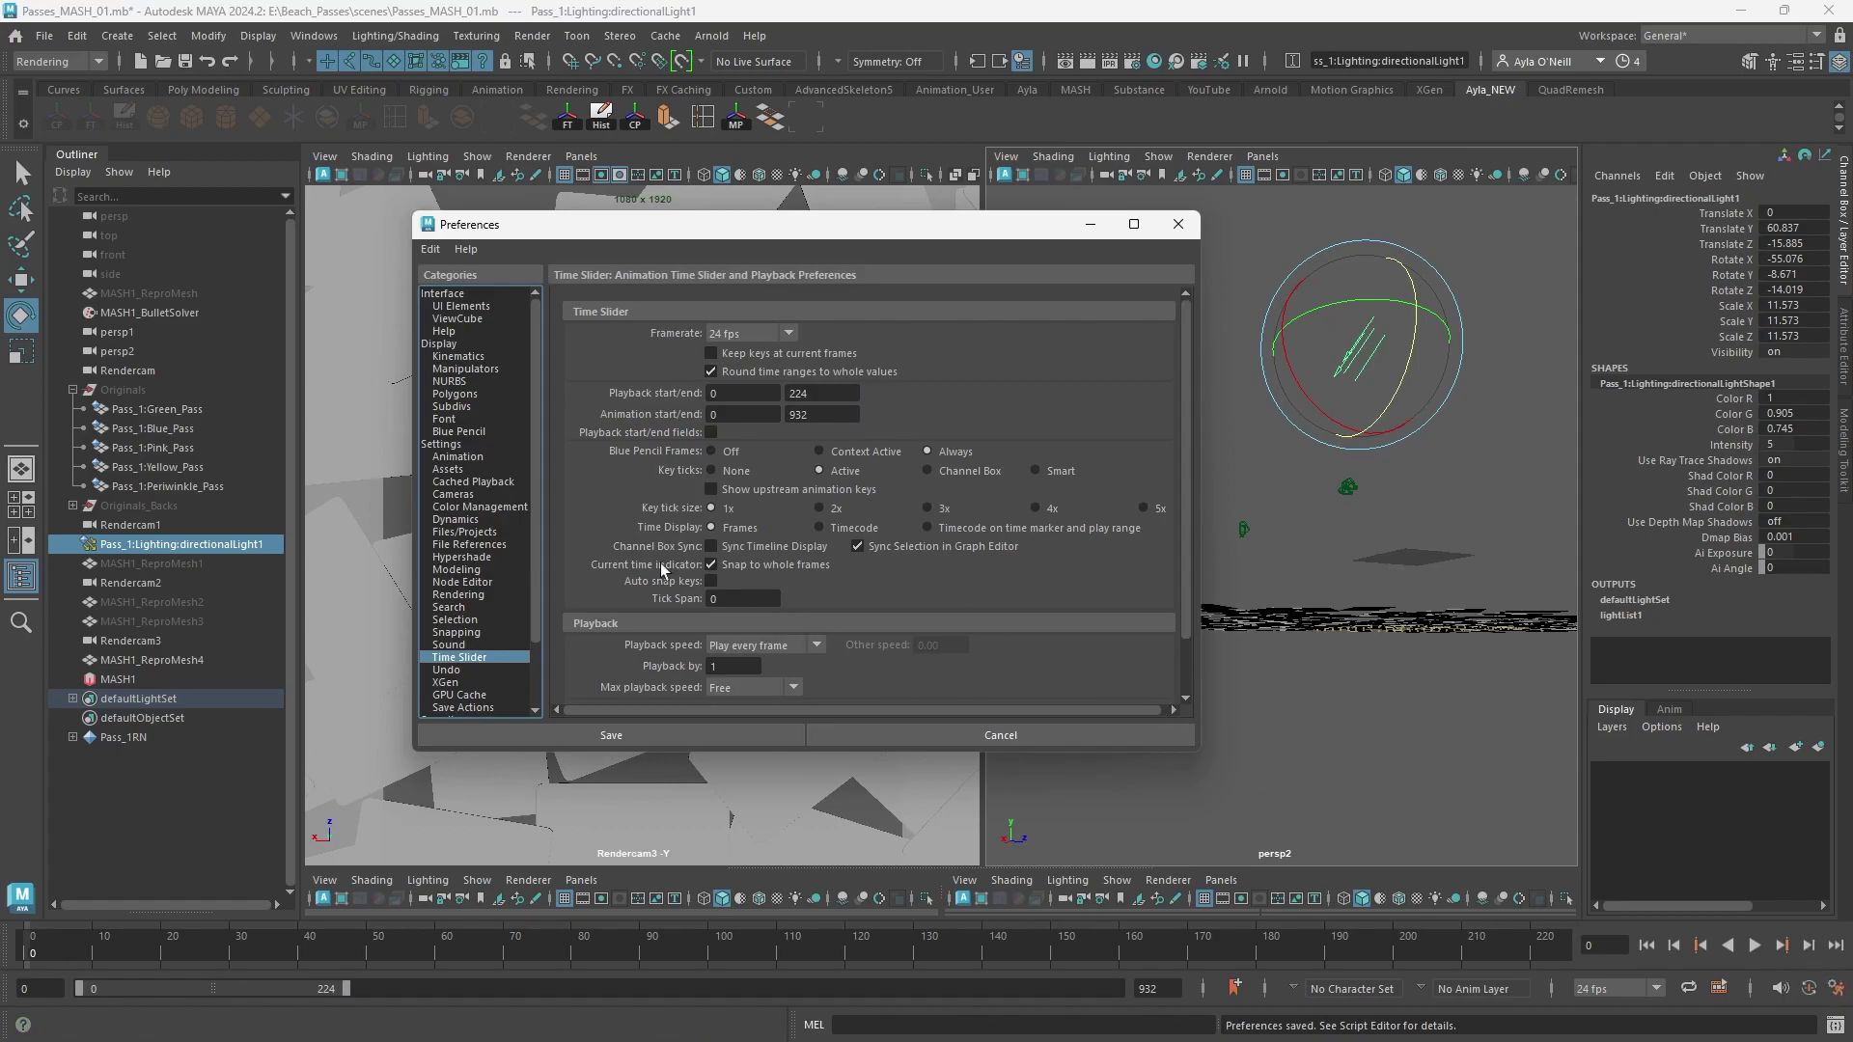
left_click(492, 506)
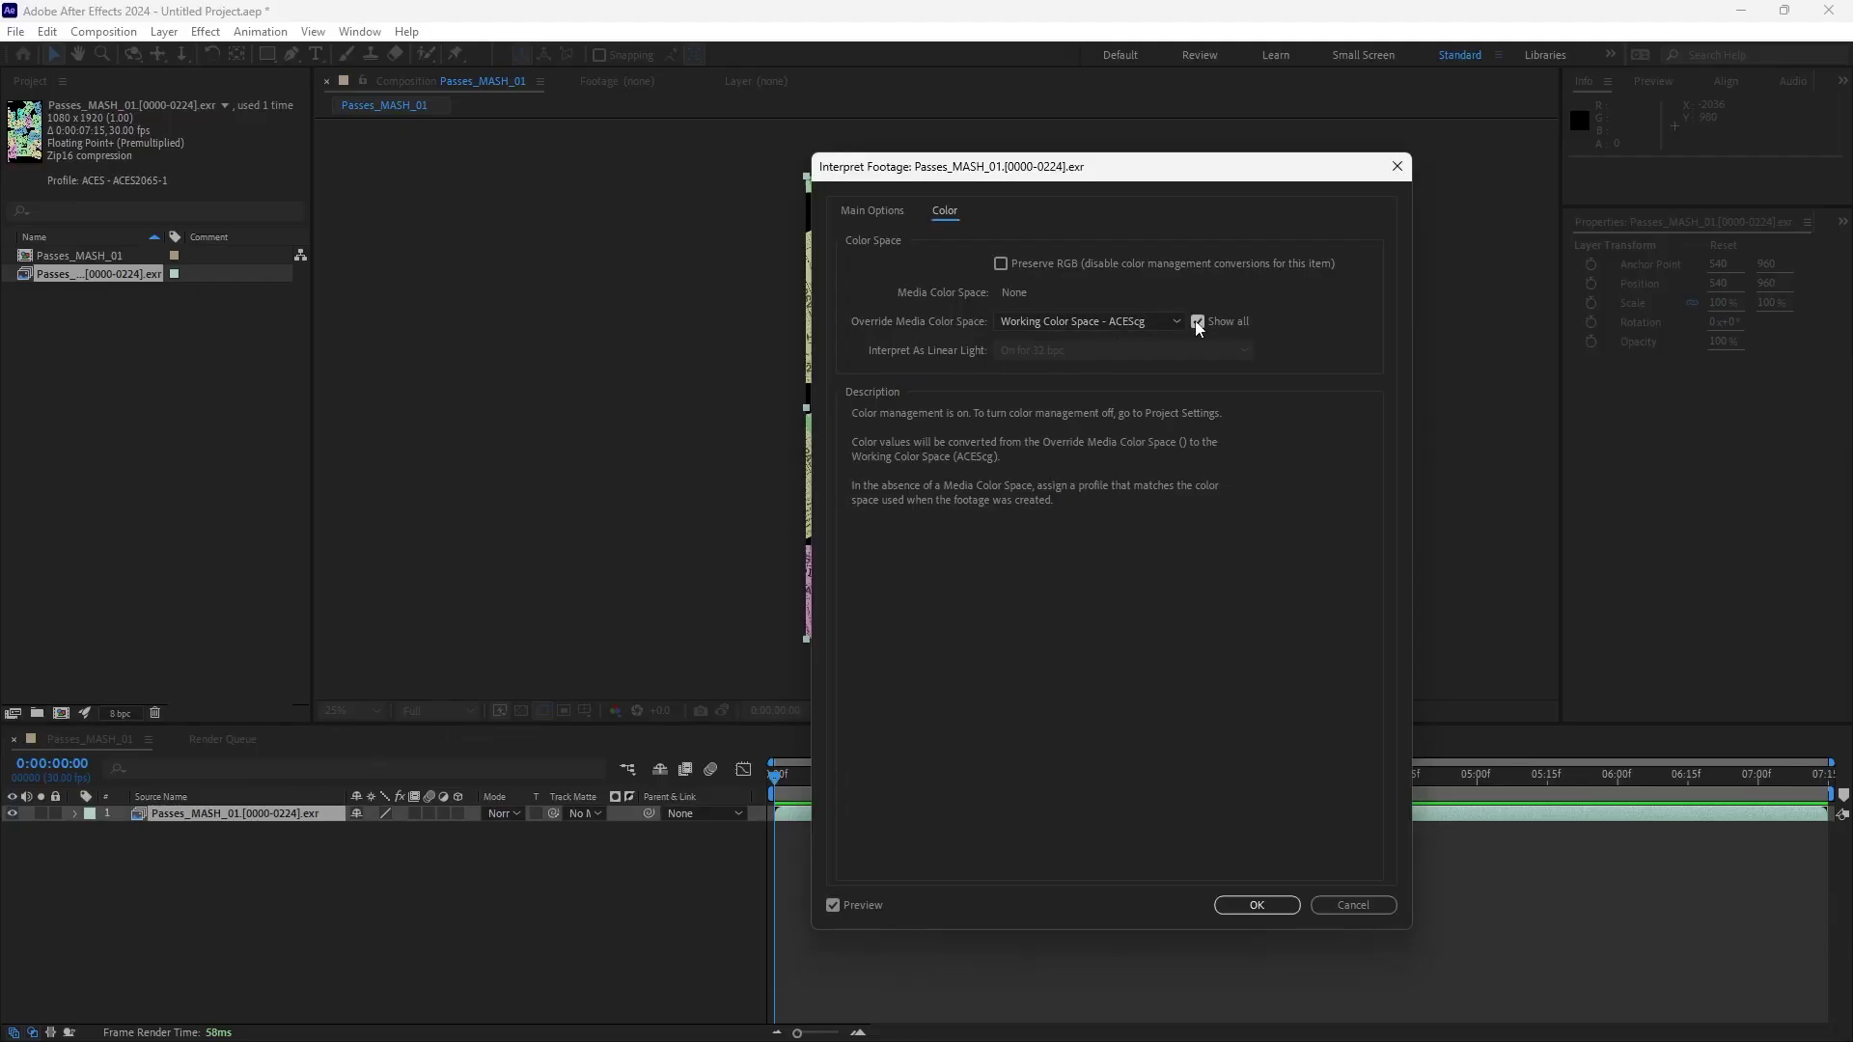
- Override the EXR footage's media color space to ACES/ACEScg and apply it
left_click(1172, 320)
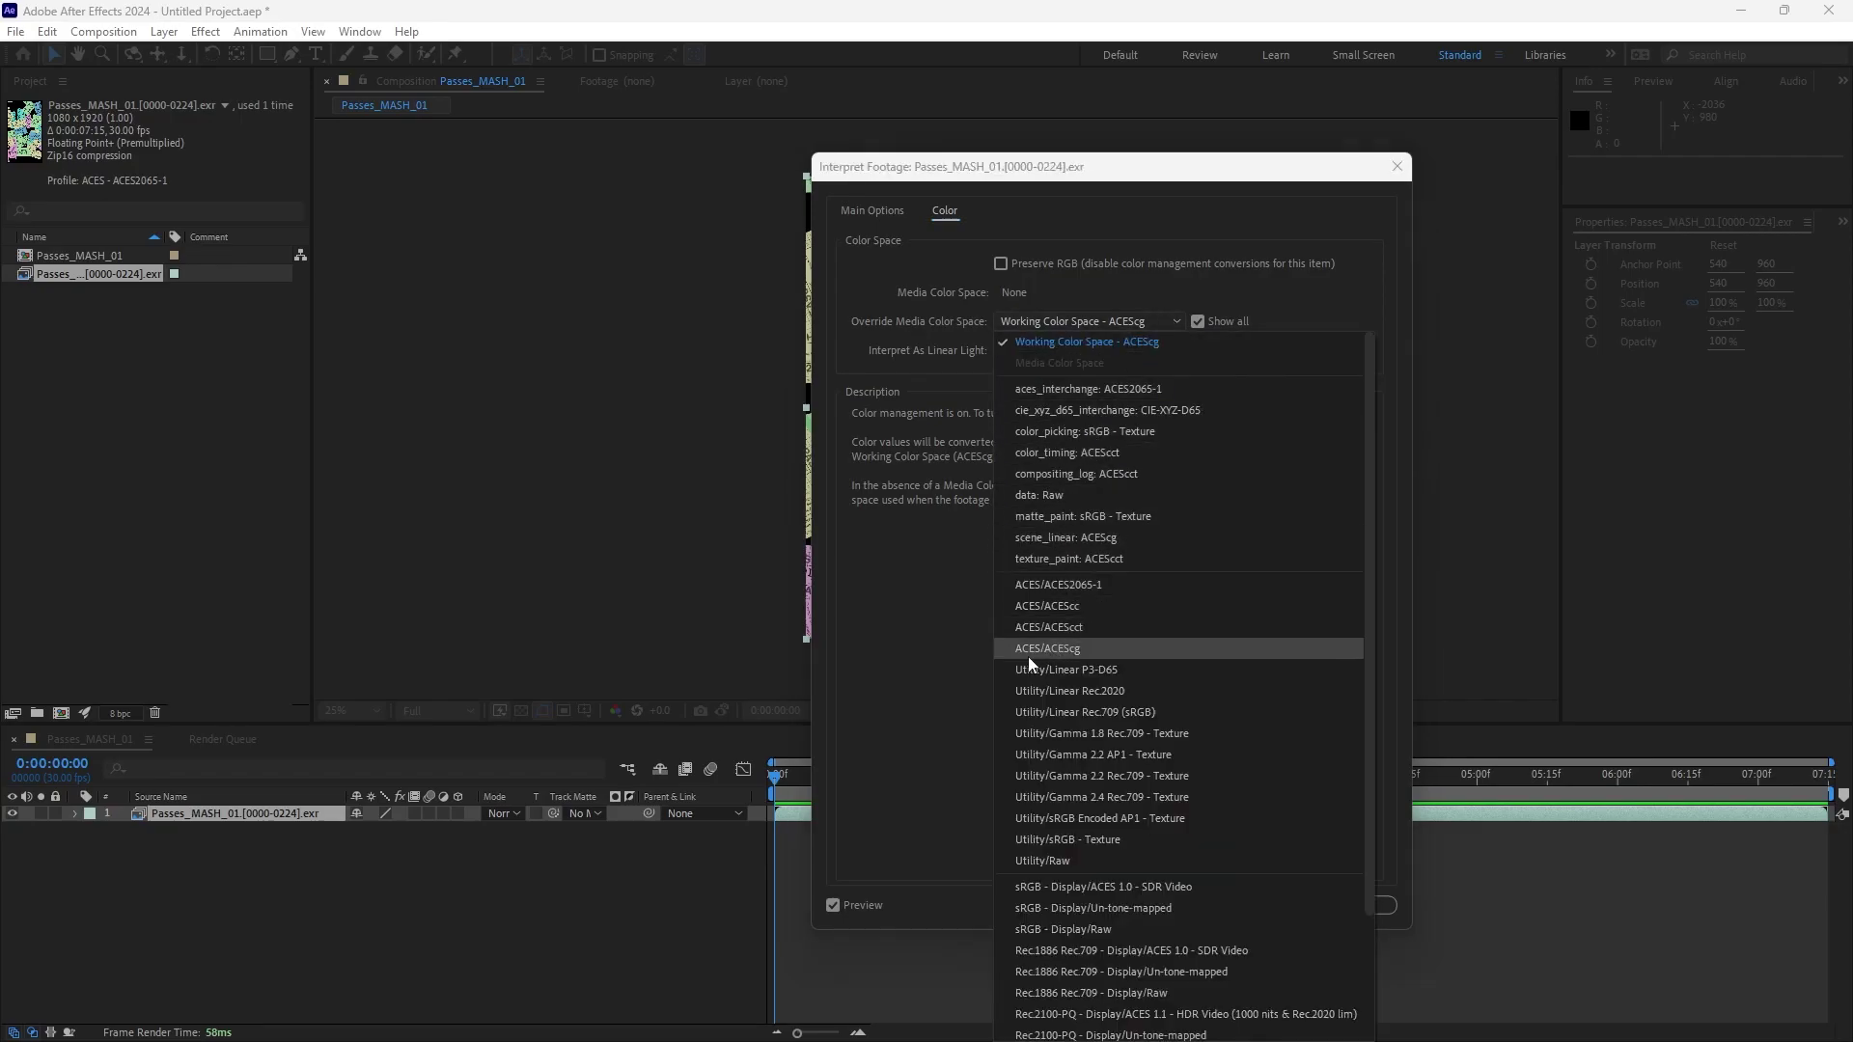
left_click(1068, 651)
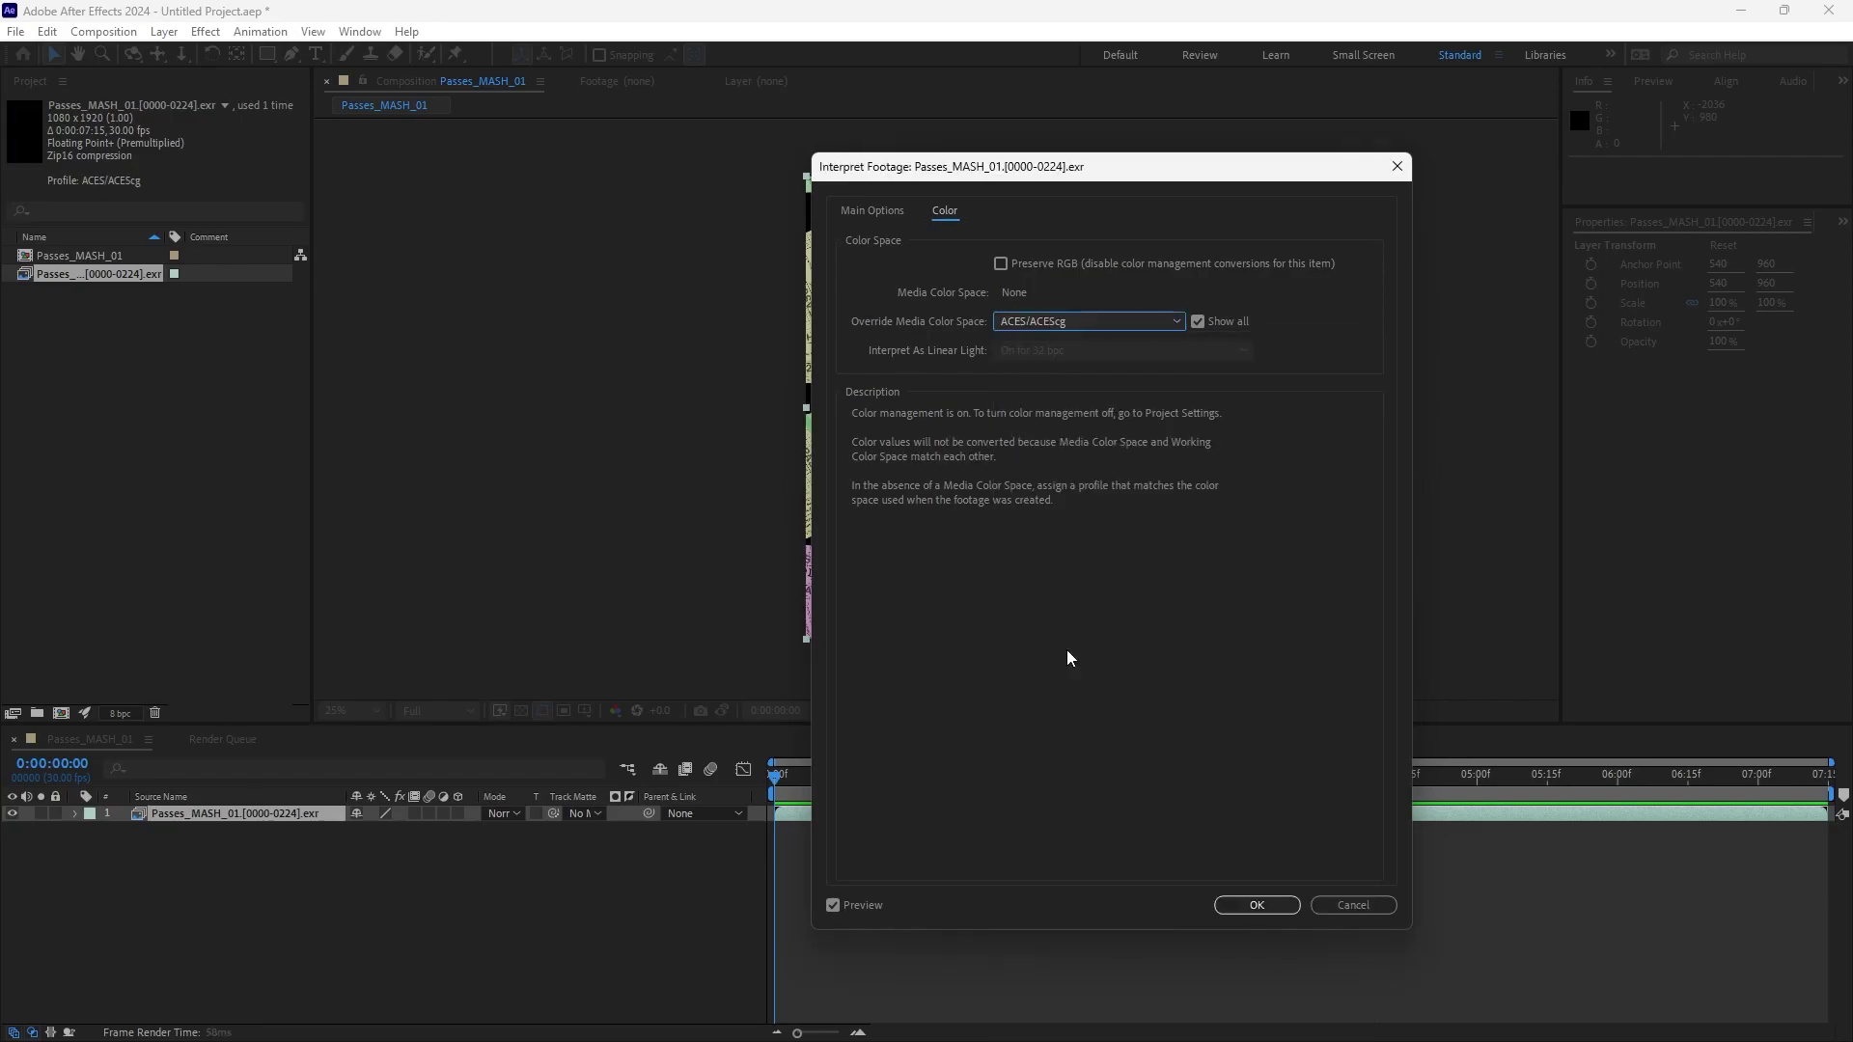
left_click(1258, 905)
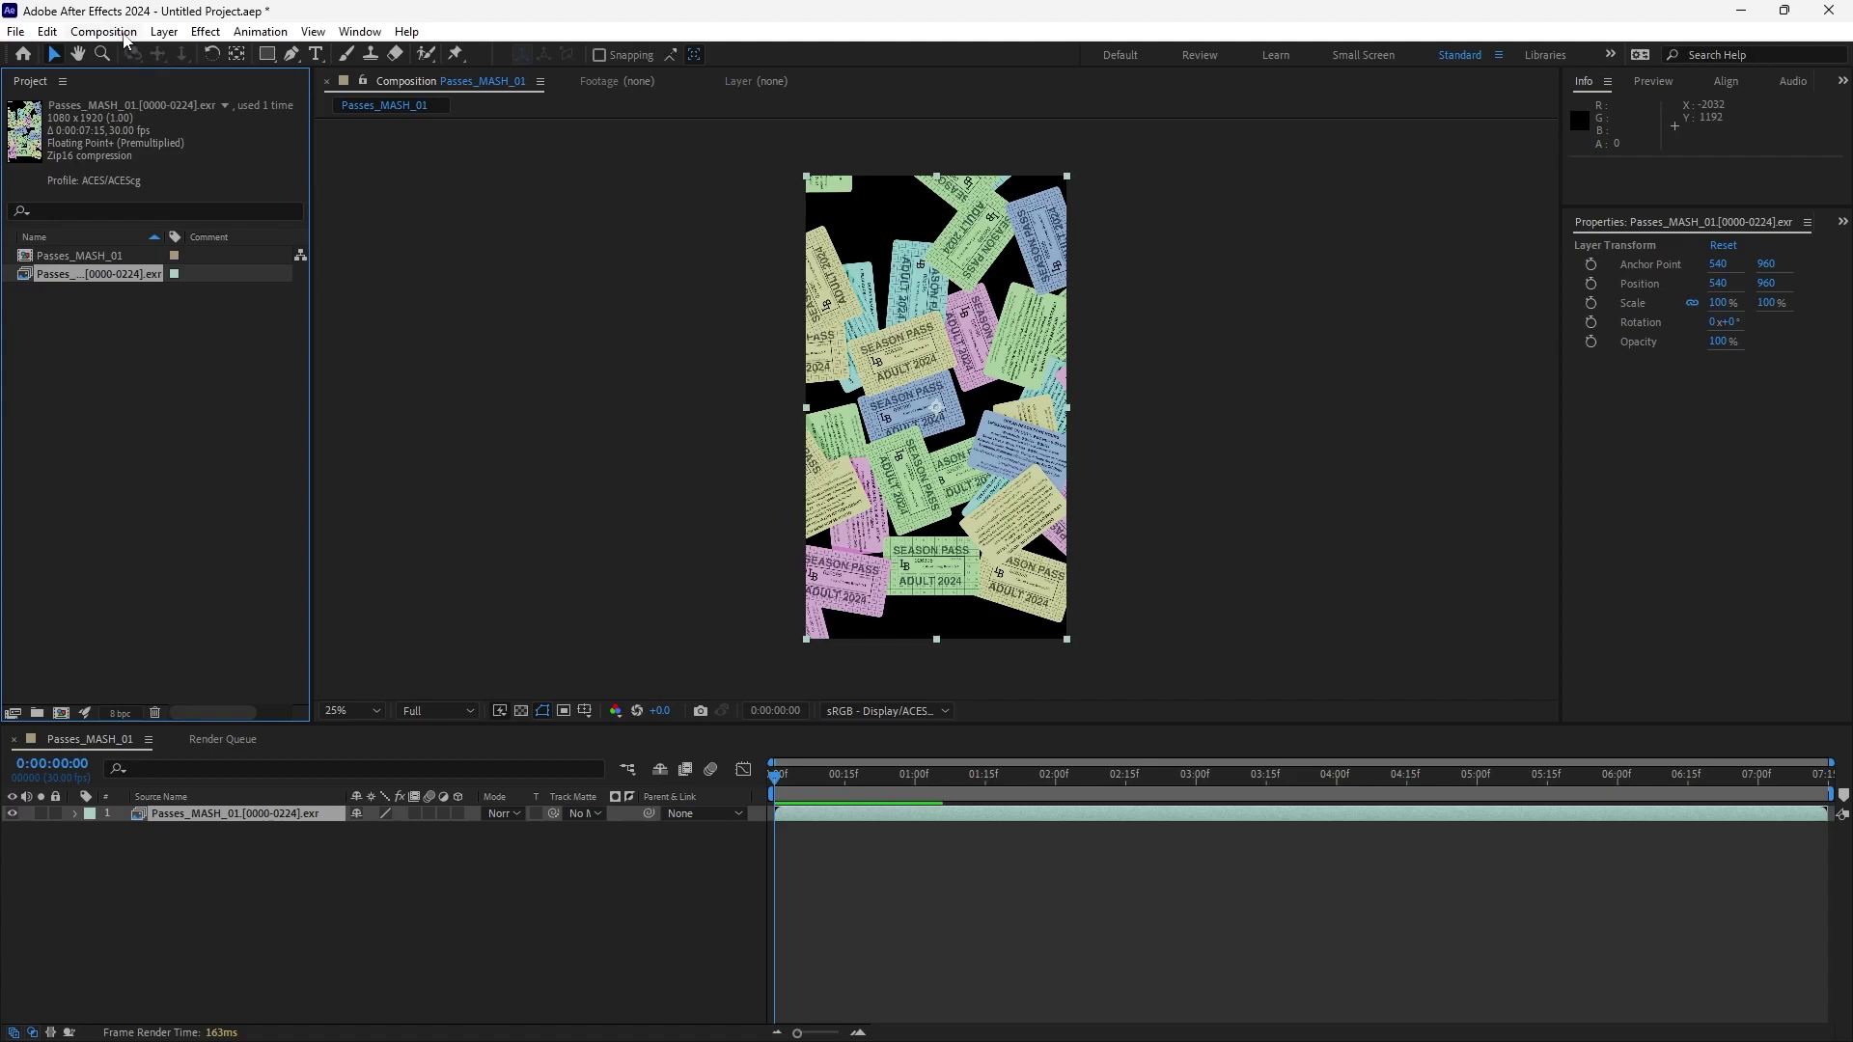
- Queue Passes_MASH_02 for rendering and show its H.264 output module Color options
left_click(125, 35)
left_click(155, 198)
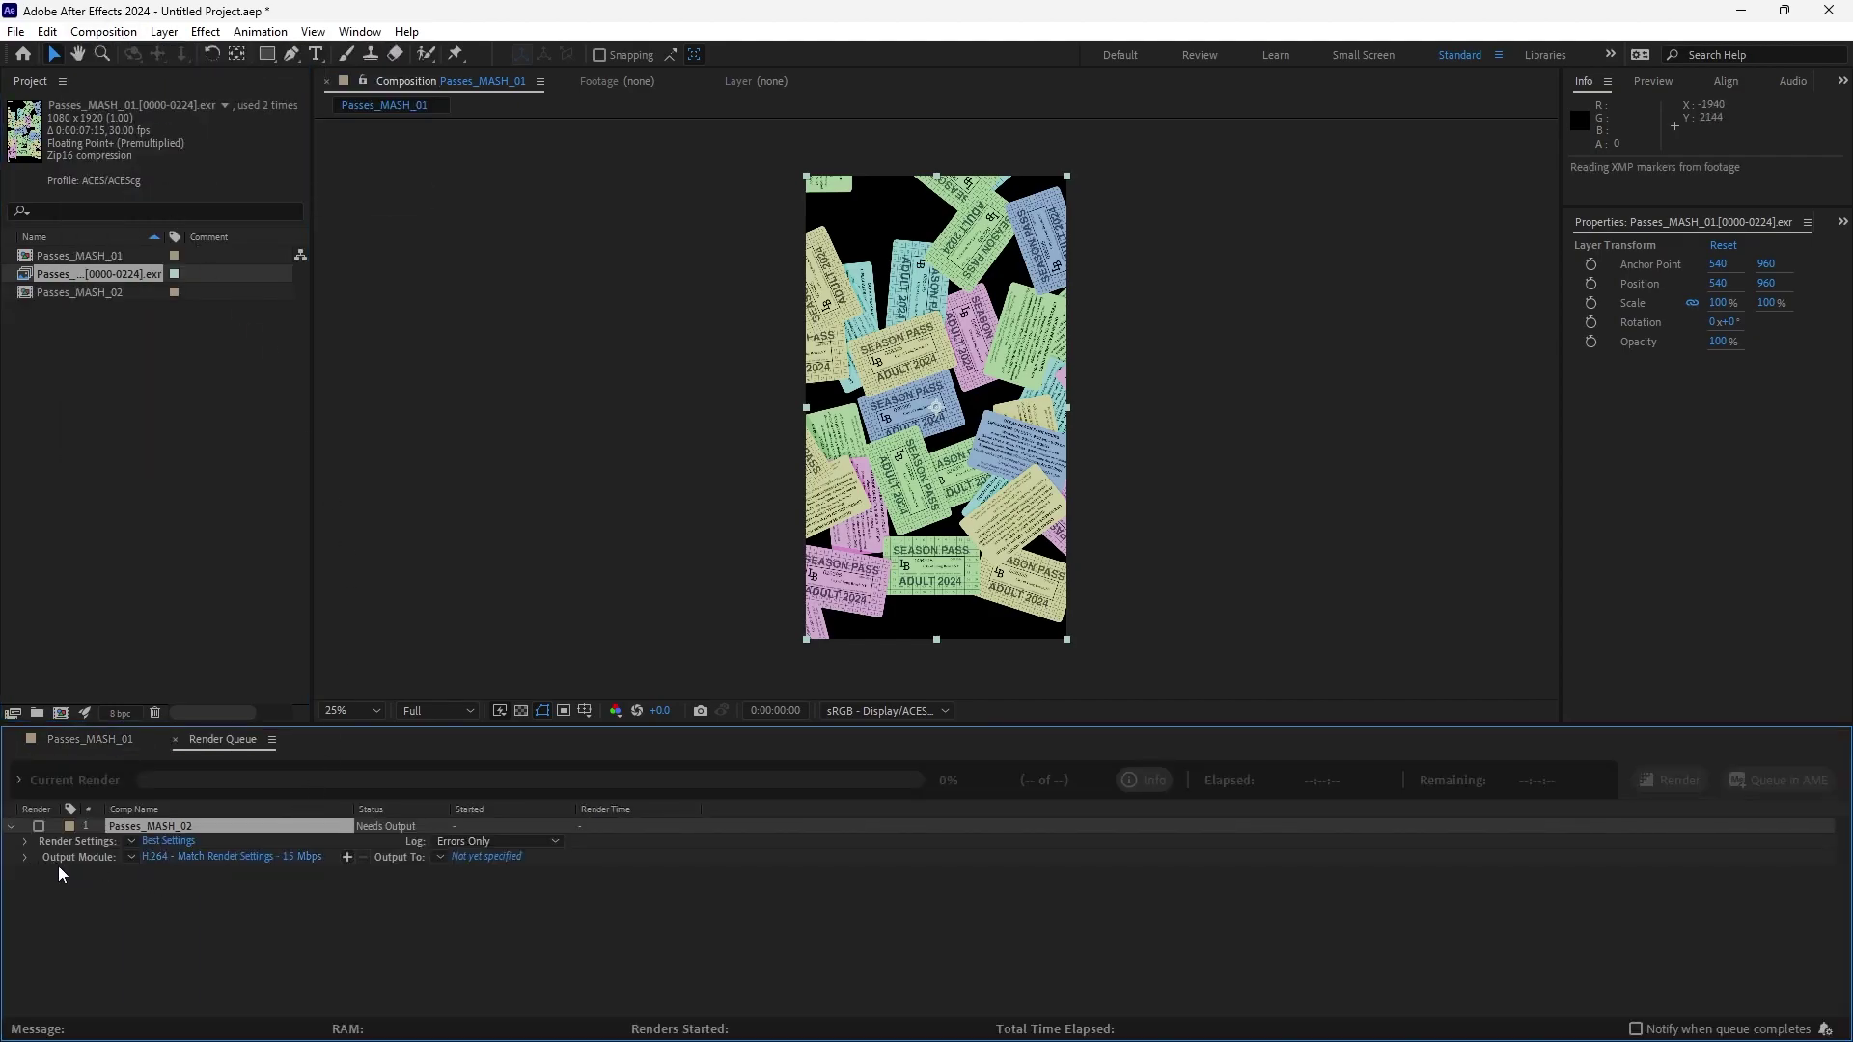
left_click(150, 861)
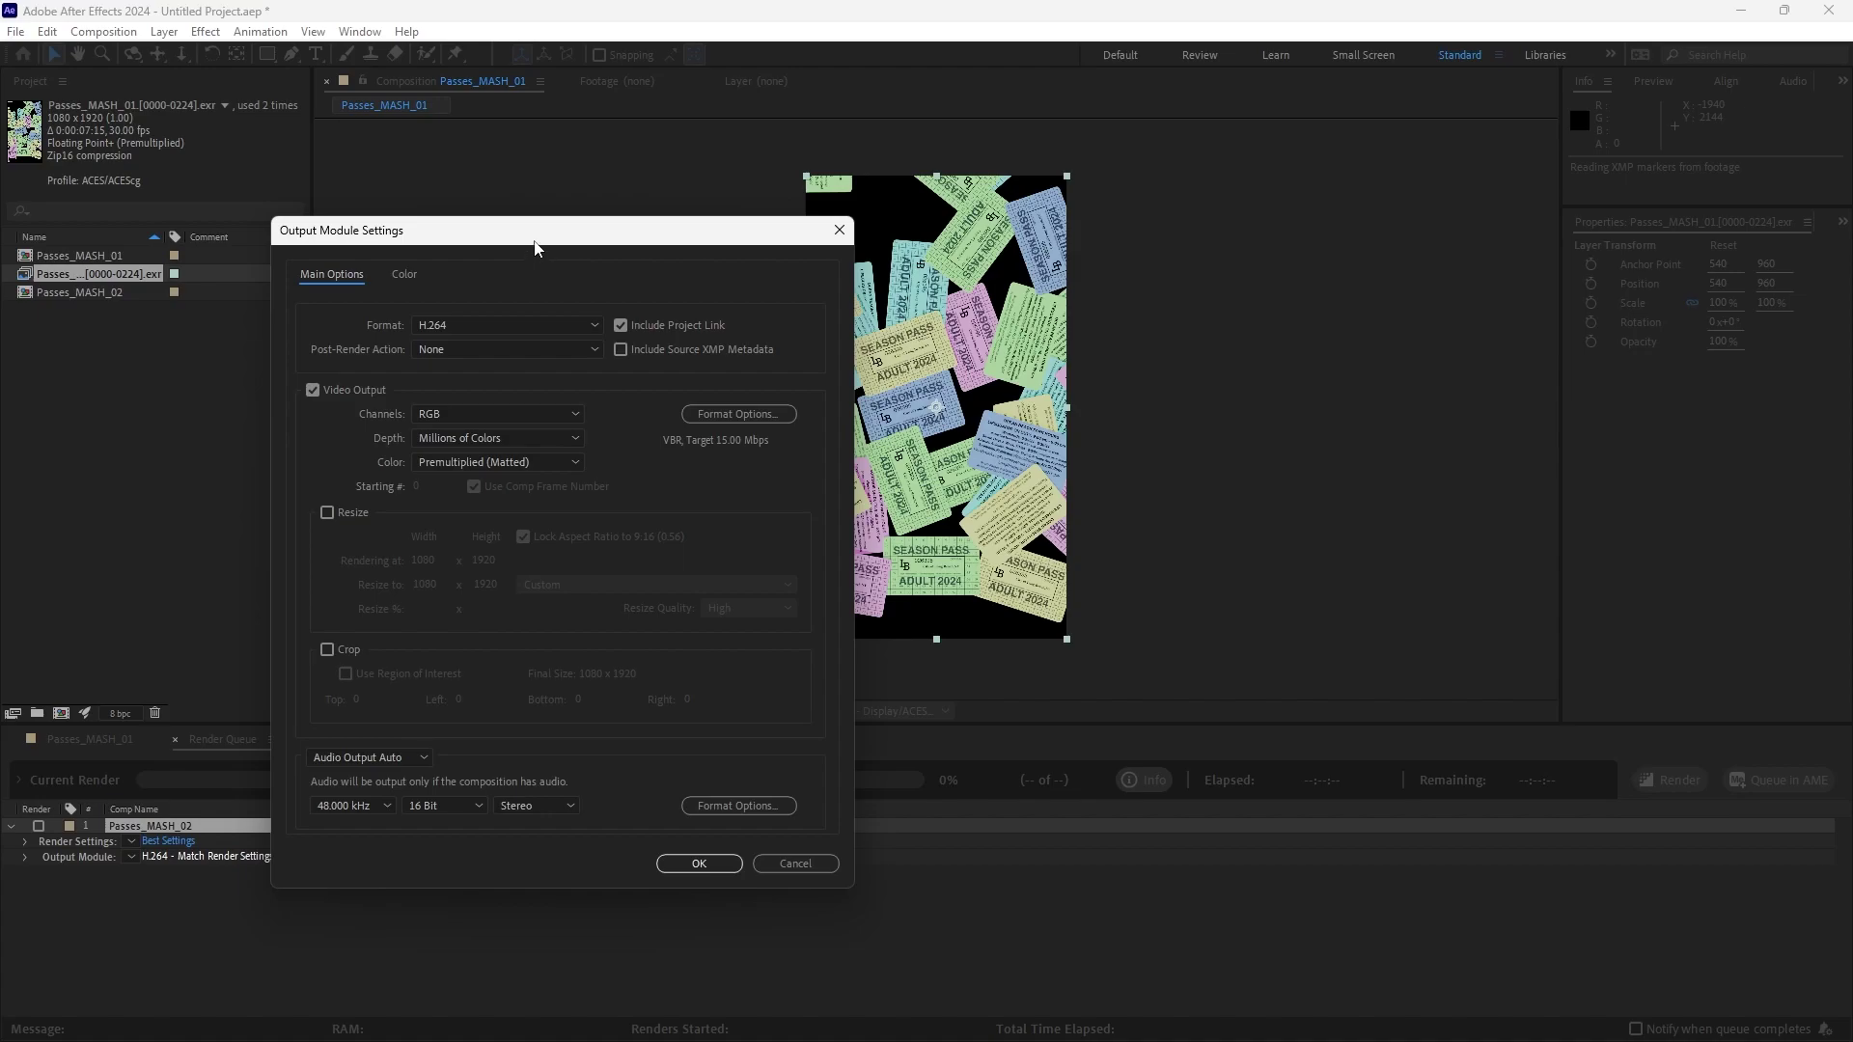
left_click_drag(537, 230, 741, 199)
left_click(610, 243)
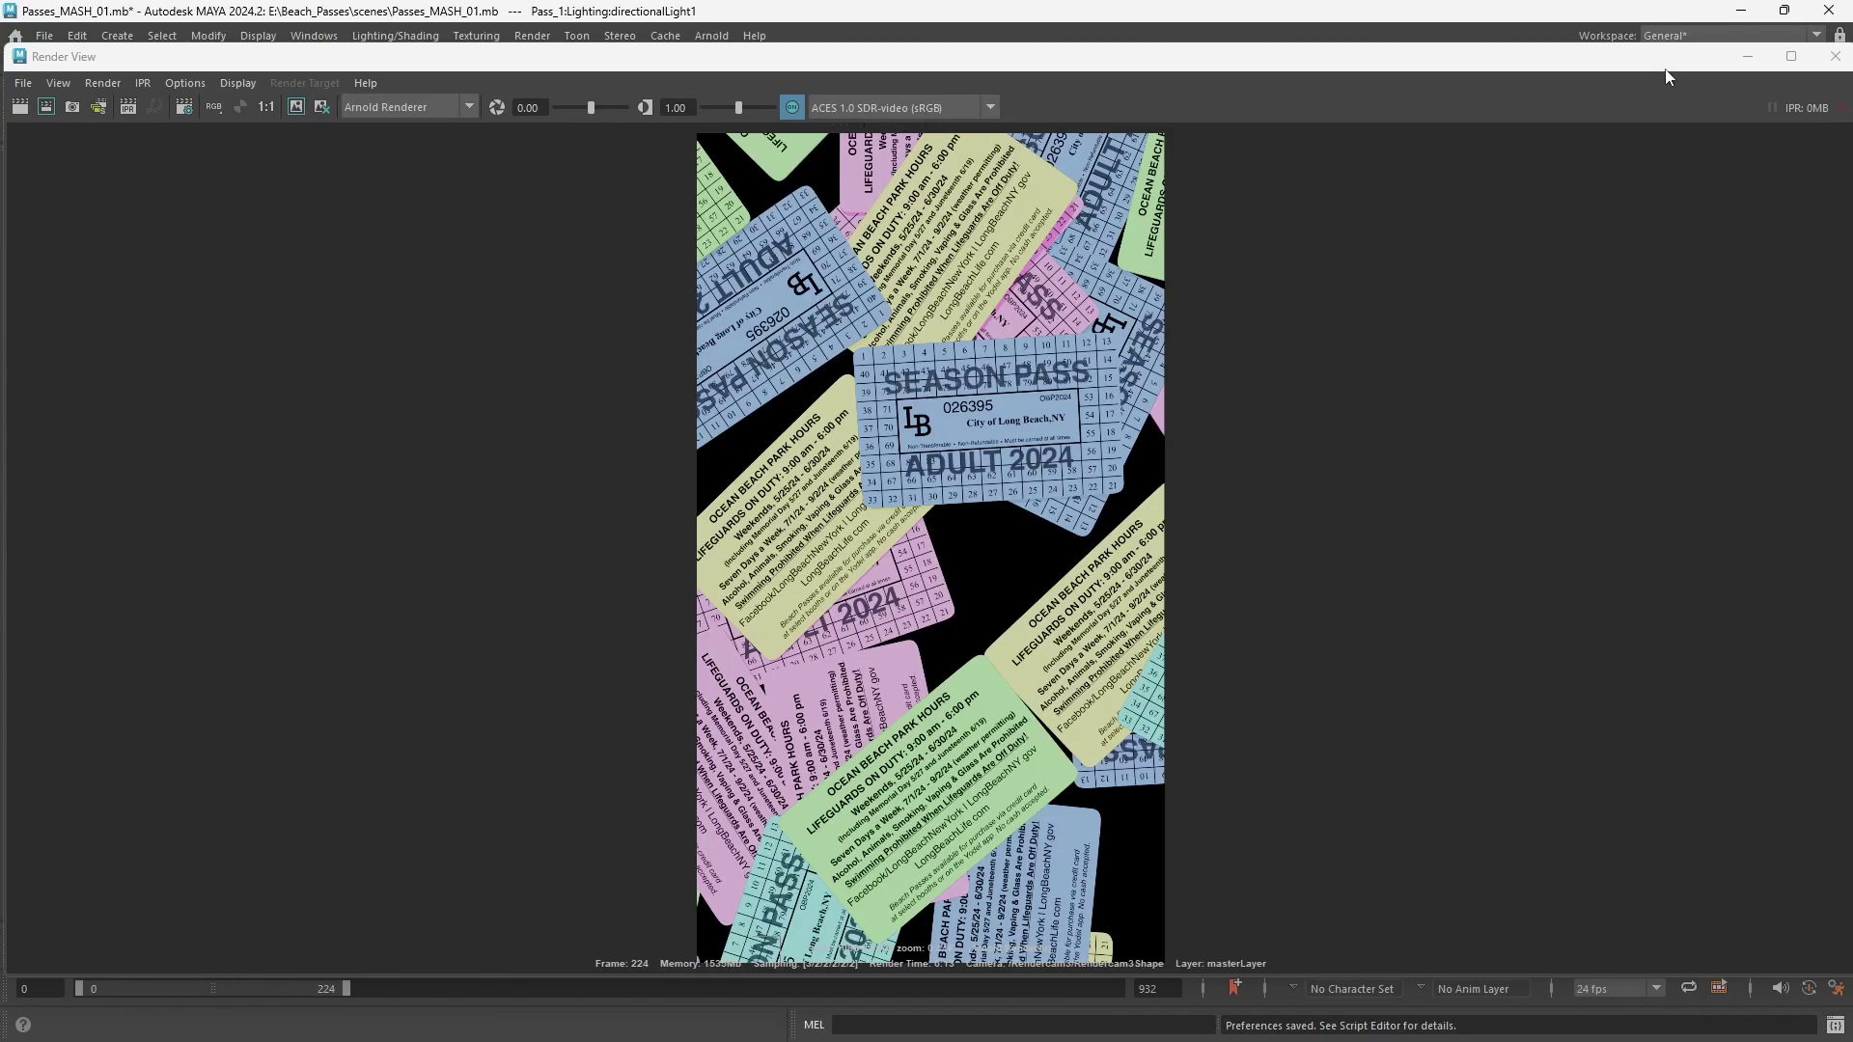
- Close Maya's Render View to reveal the Color Management preferences
left_click(1748, 56)
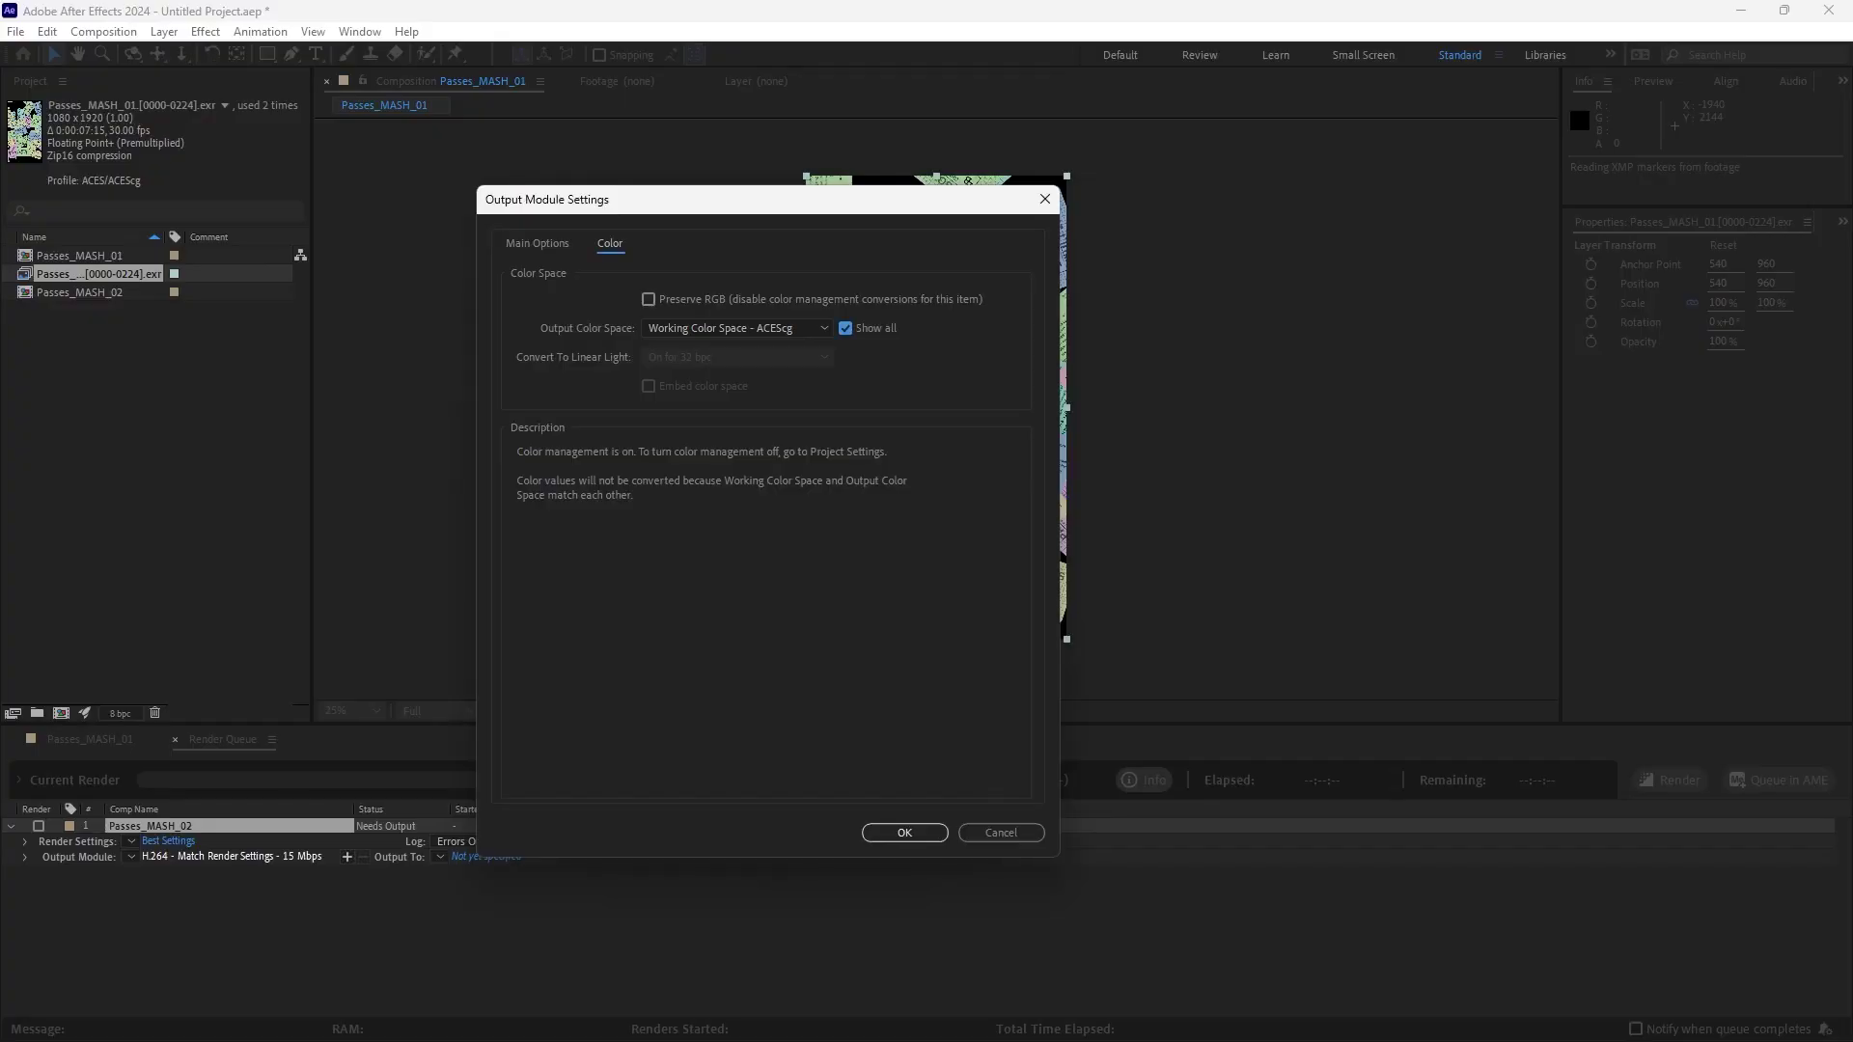
- Set the output color space to sRGB - Display/ACES 1.0 - SDR Video and apply
left_click(823, 327)
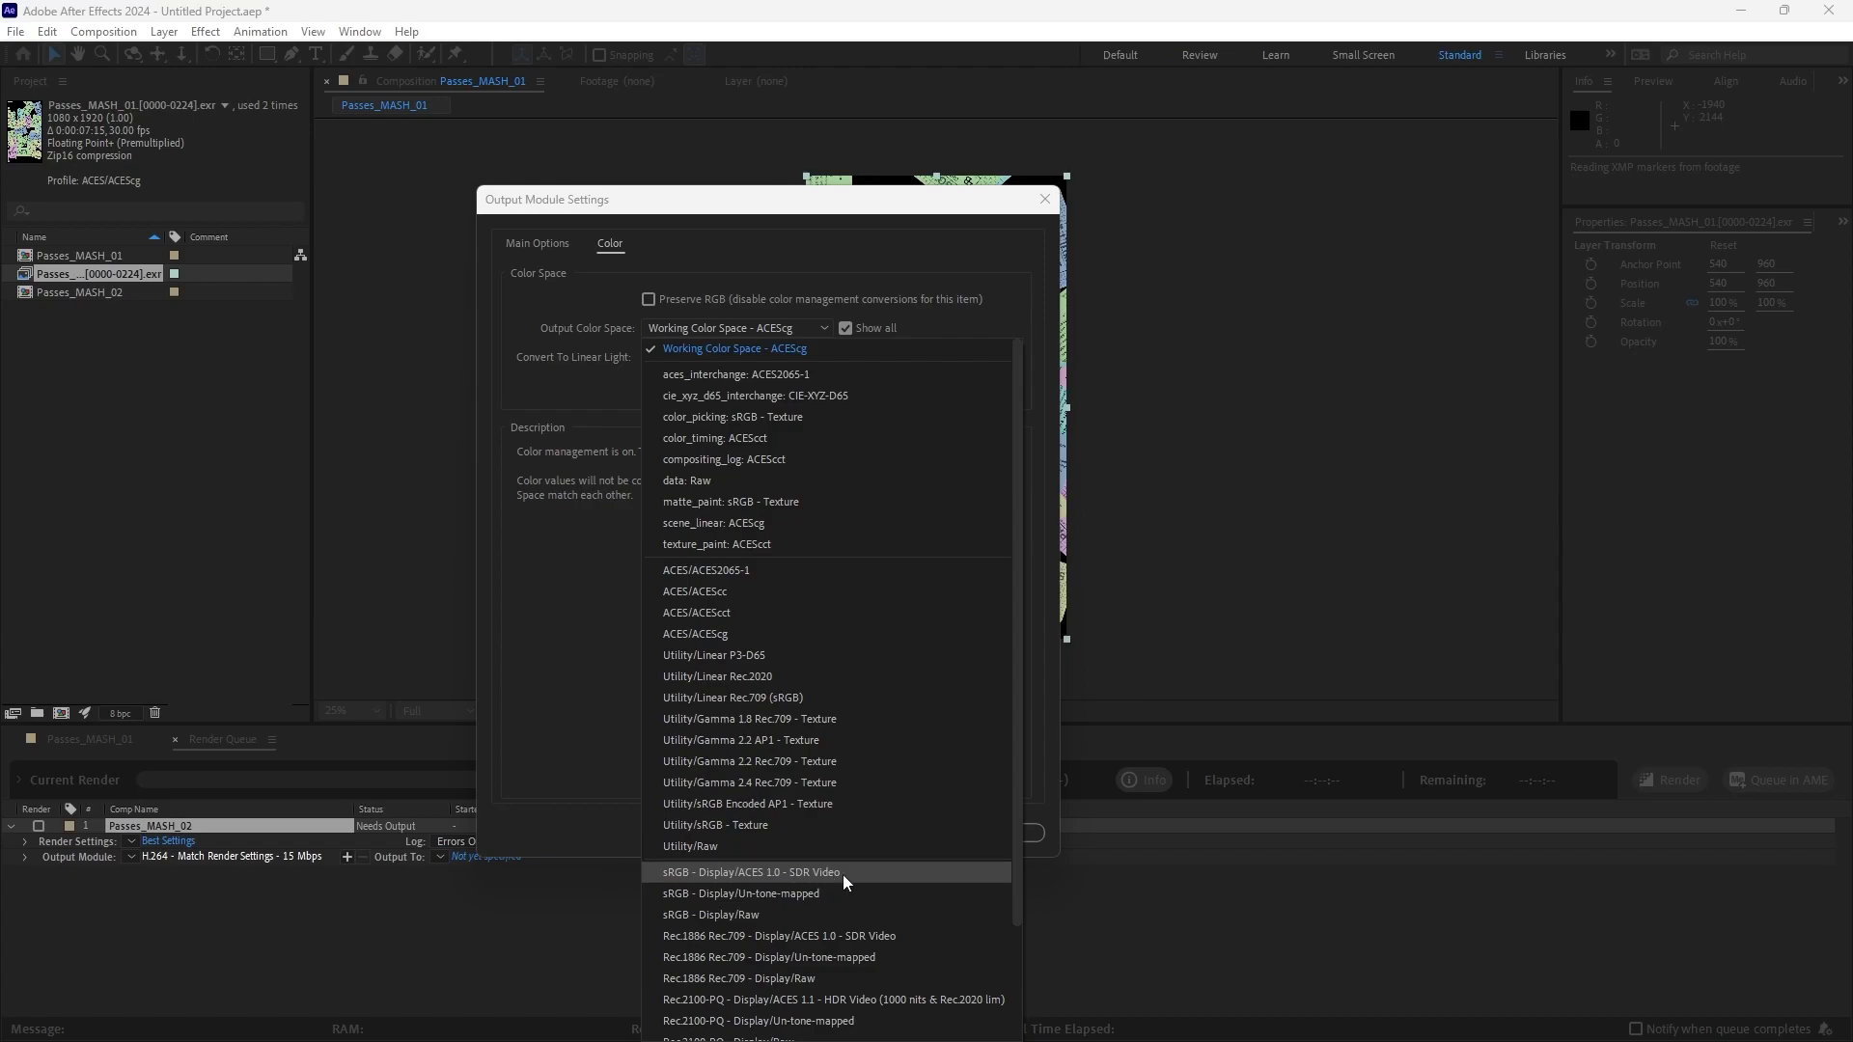
left_click(728, 870)
left_click(884, 829)
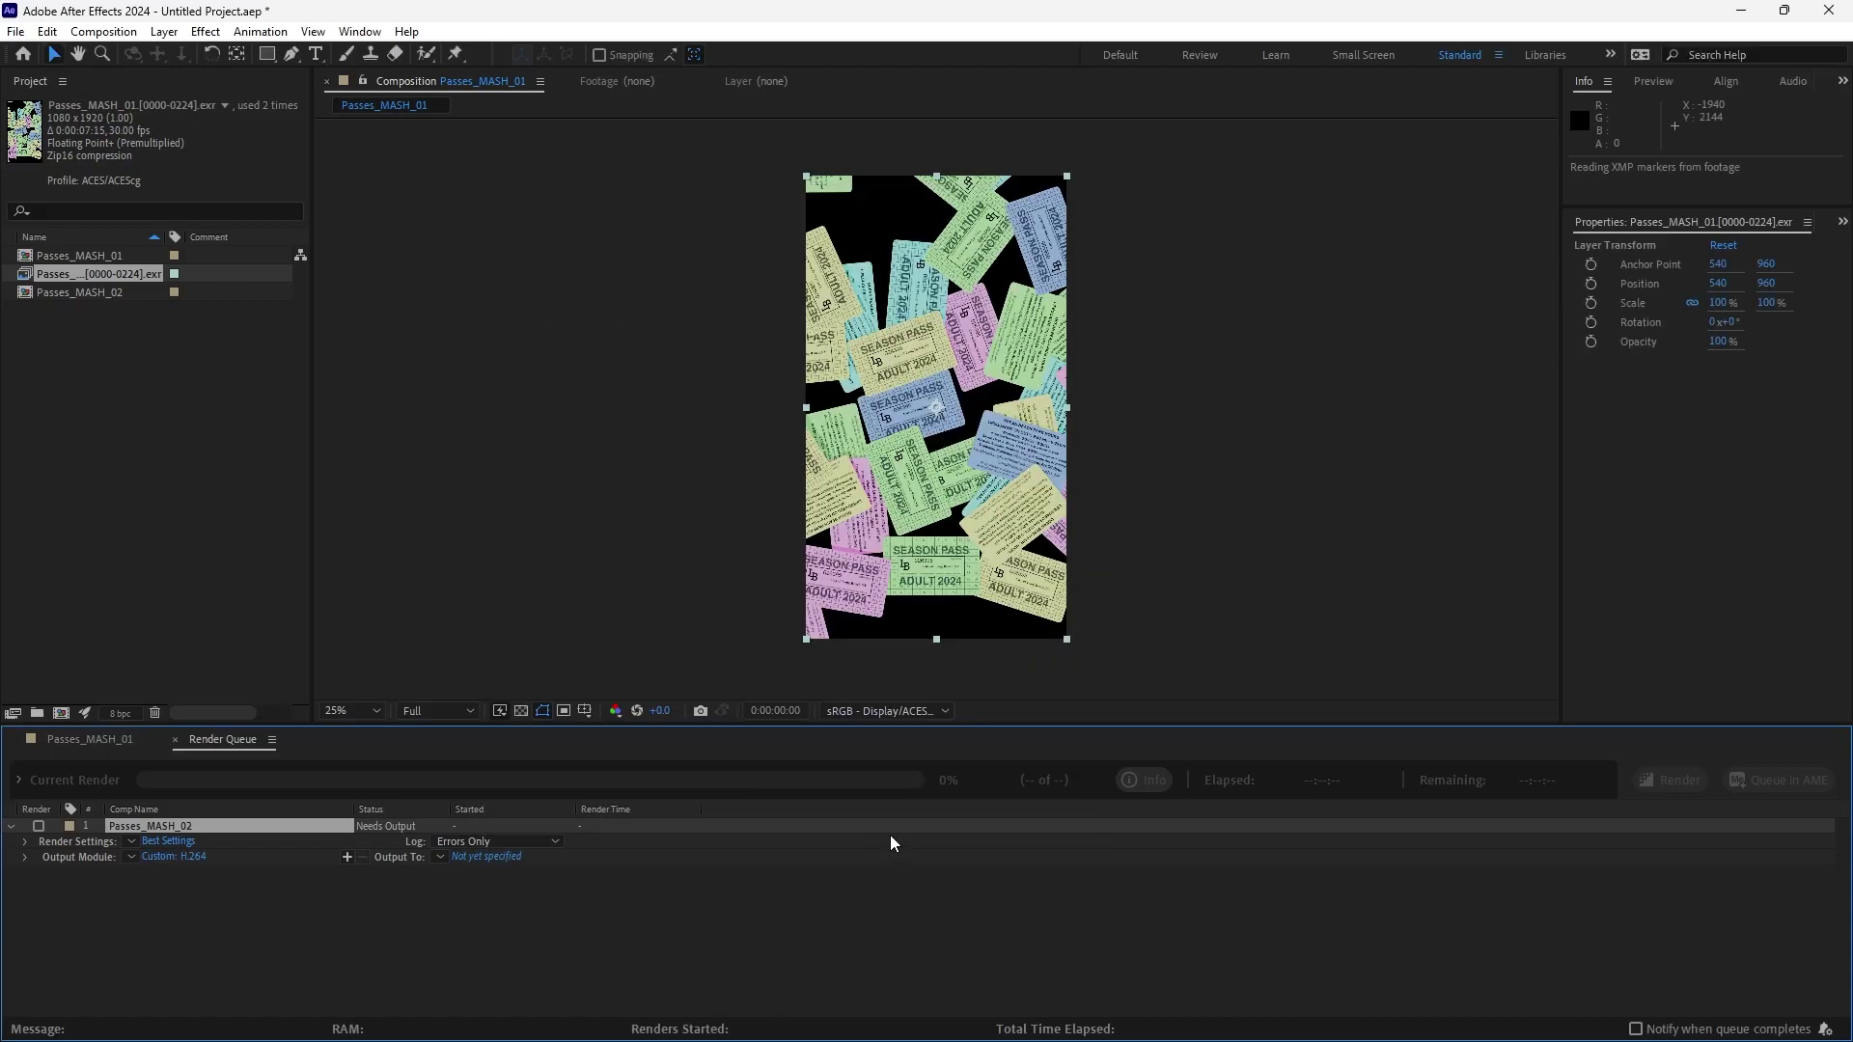